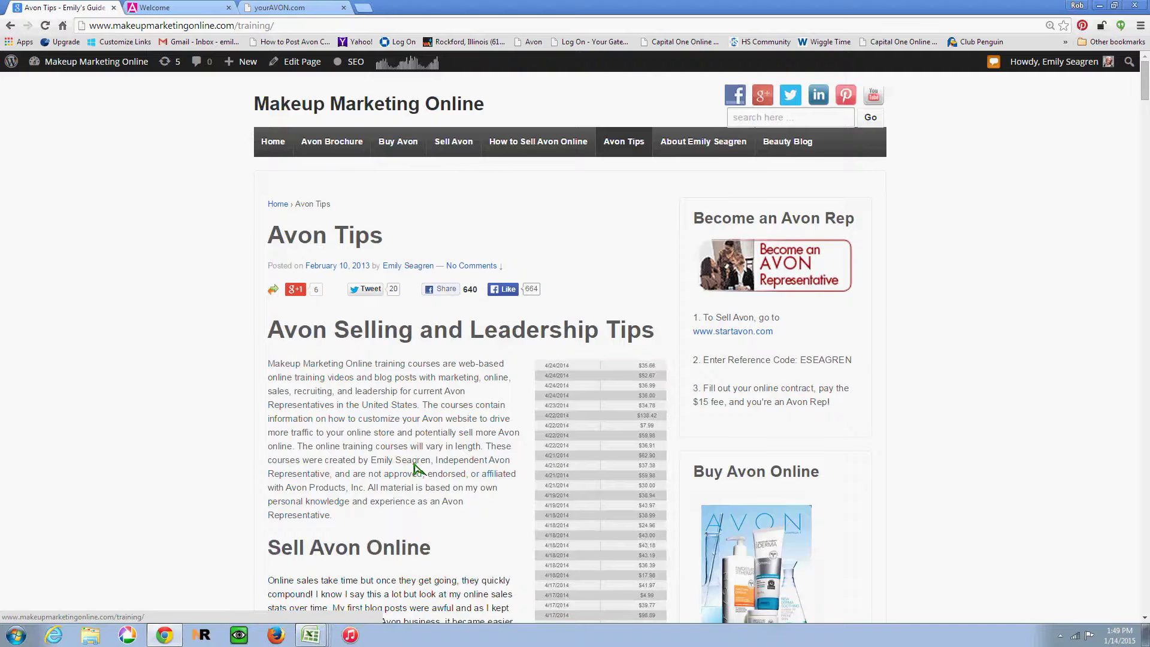
Step: Scroll through the page, then show the eseagren.avonrepresentative.com Welcome storefront with its Campaign 3 offer
scroll(418, 473, "down", 3)
scroll(418, 469, "down", 6)
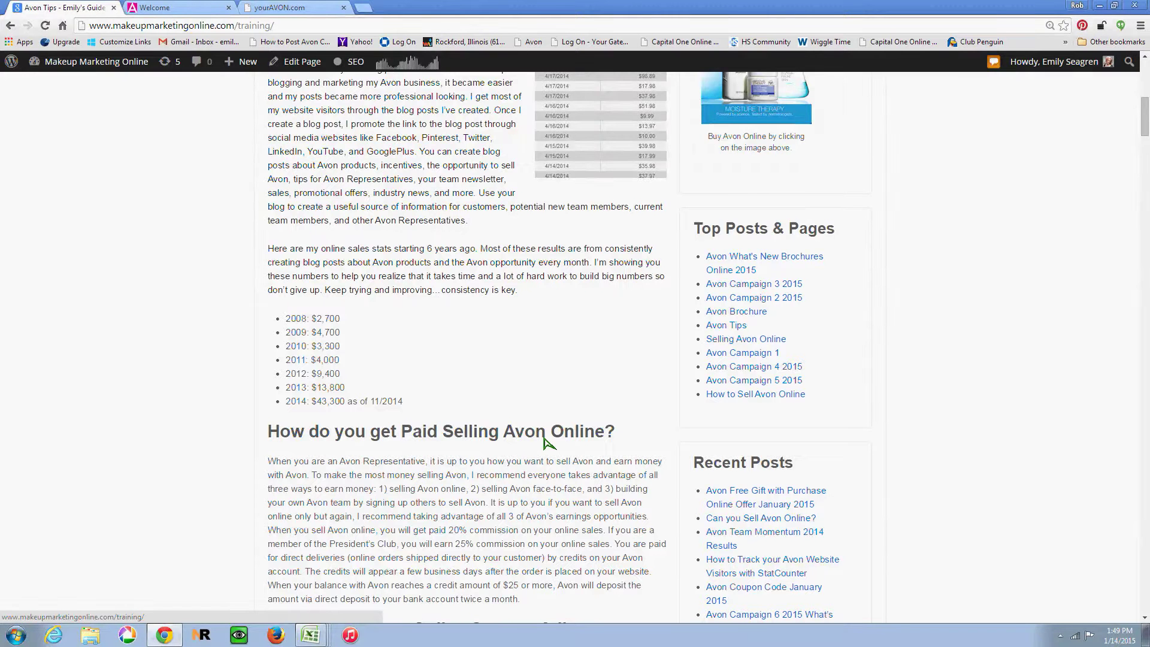
scroll(545, 442, "up", 8)
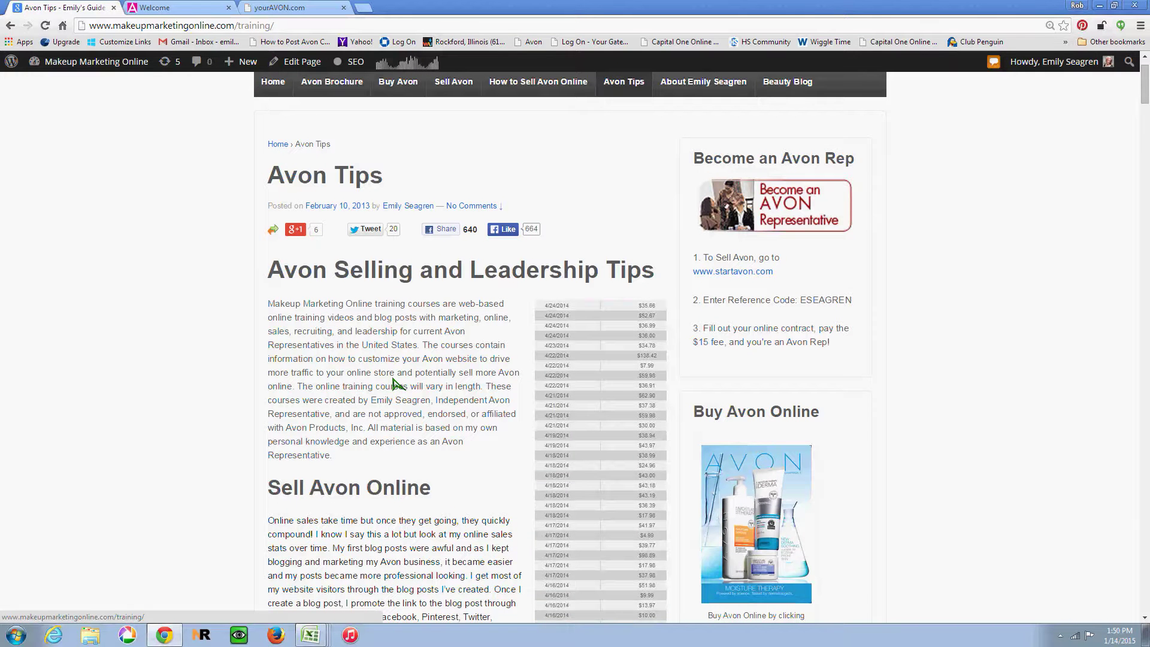
scroll(395, 383, "down", 10)
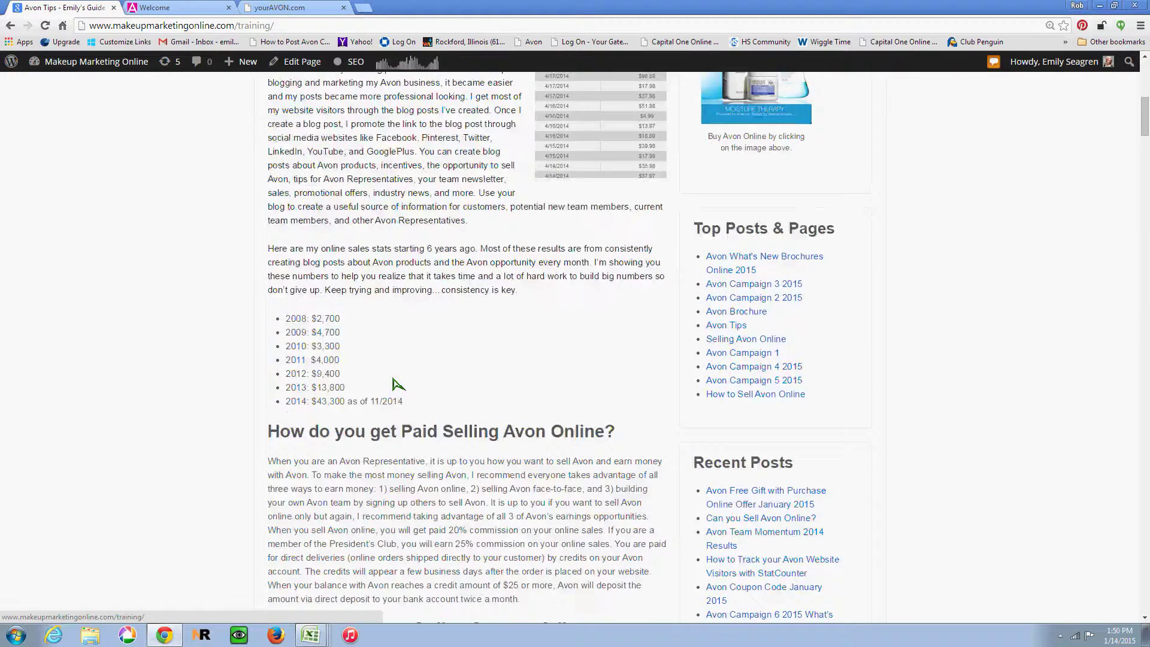
scroll(395, 383, "down", 3)
scroll(581, 464, "down", 4)
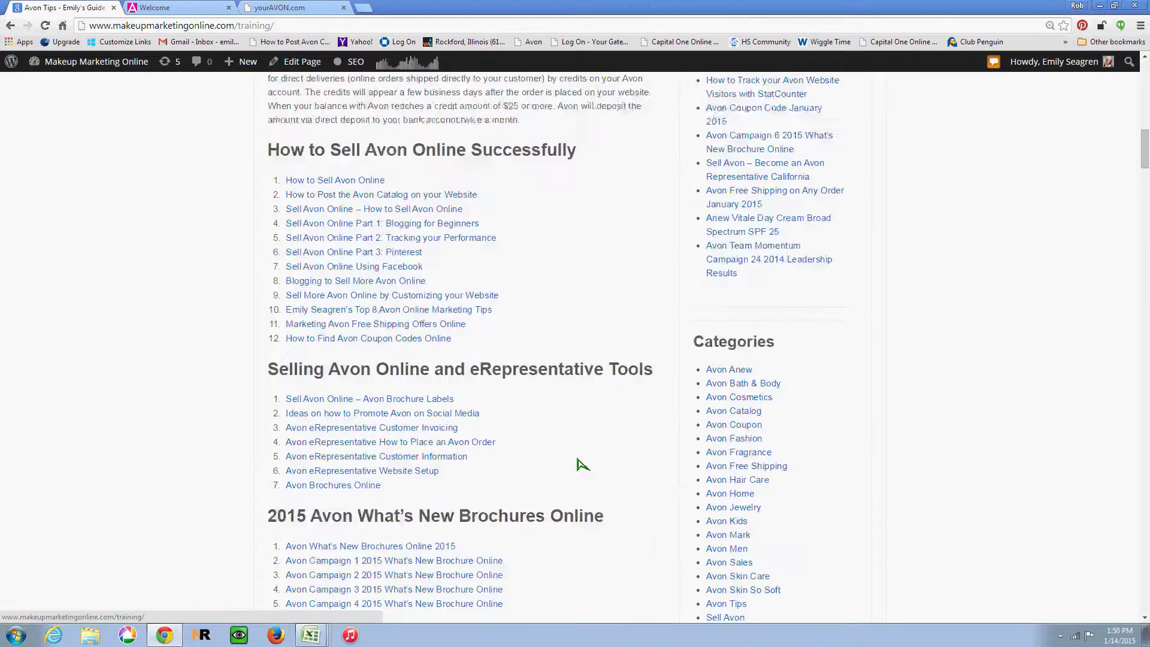
scroll(580, 464, "down", 6)
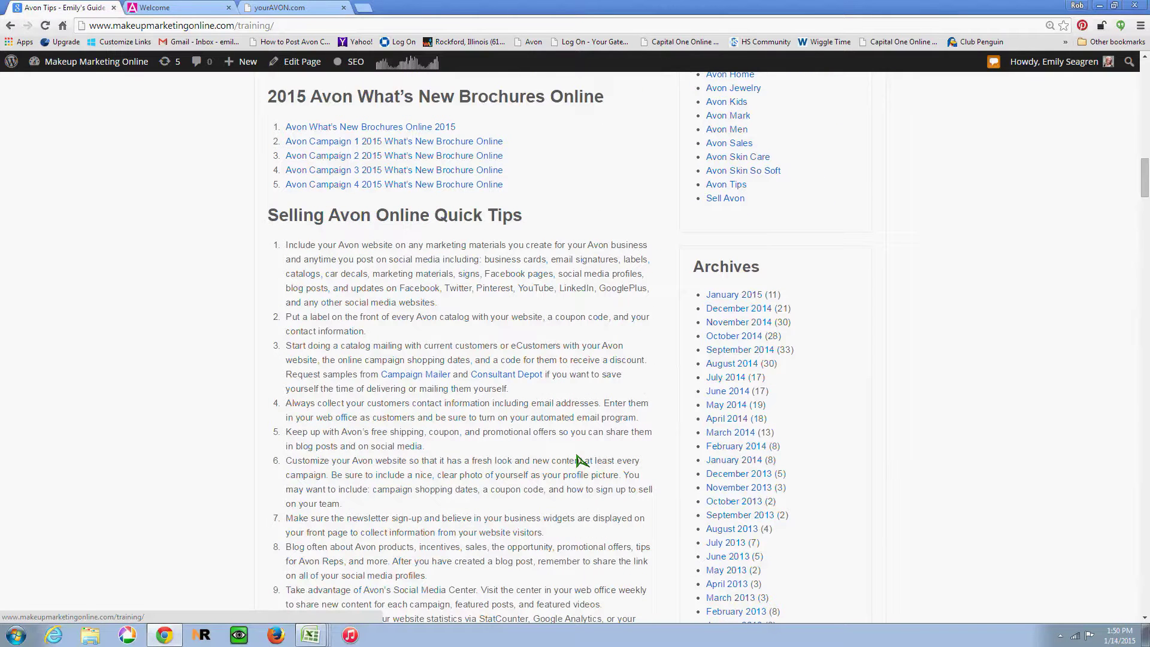
scroll(581, 461, "down", 7)
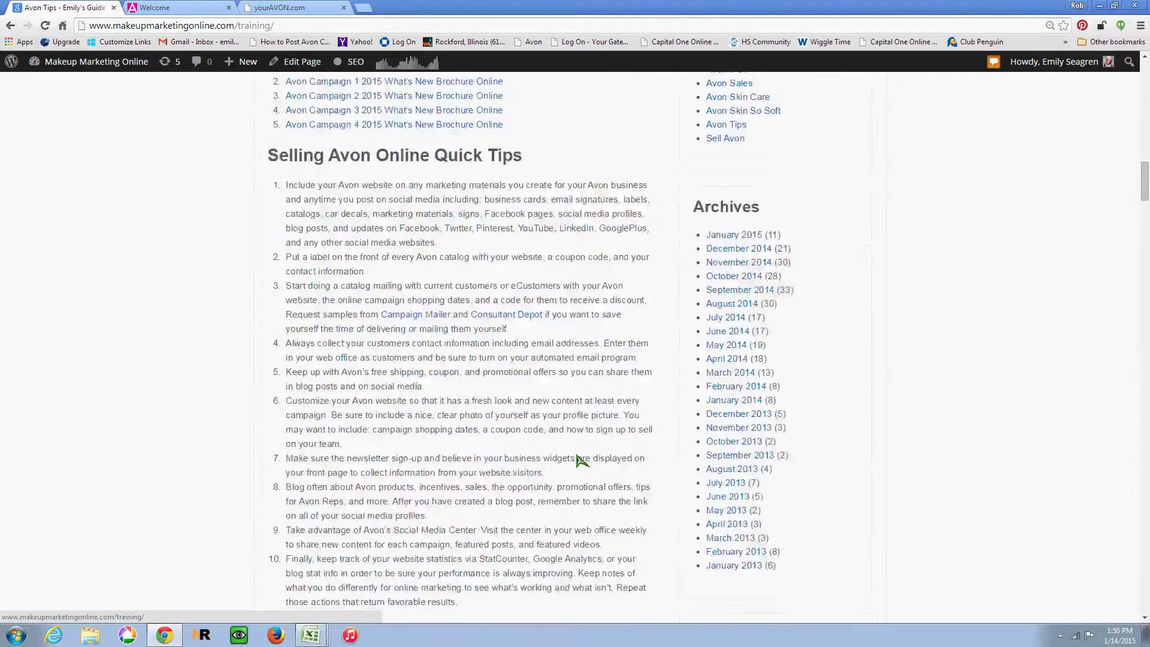
scroll(581, 461, "down", 3)
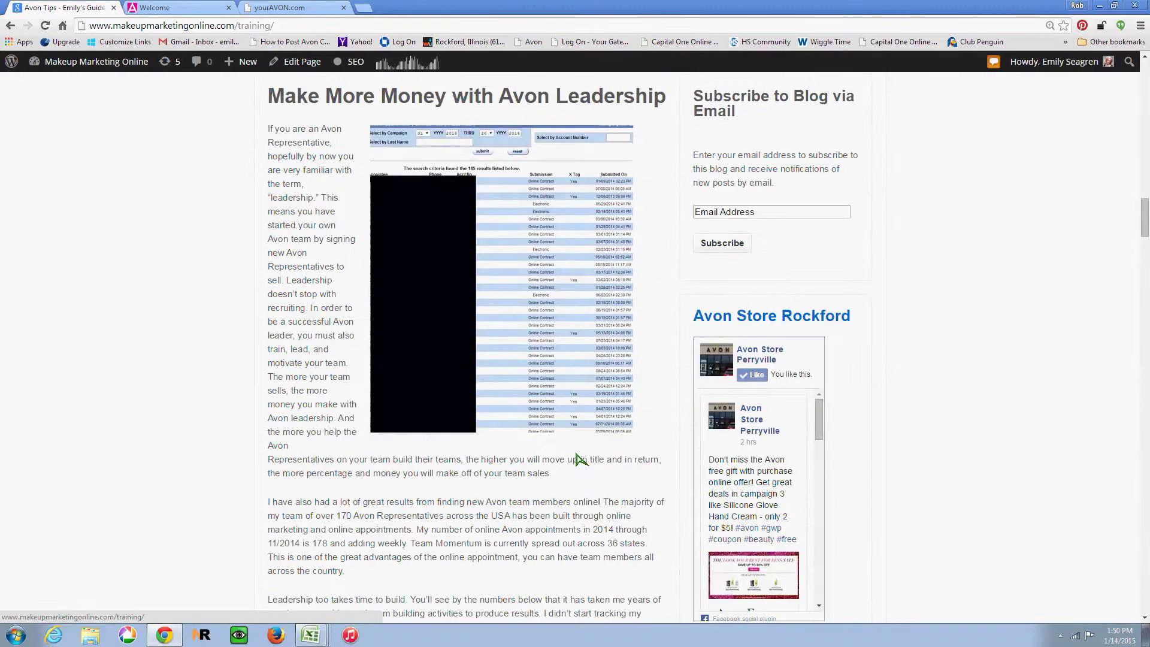
scroll(581, 459, "down", 12)
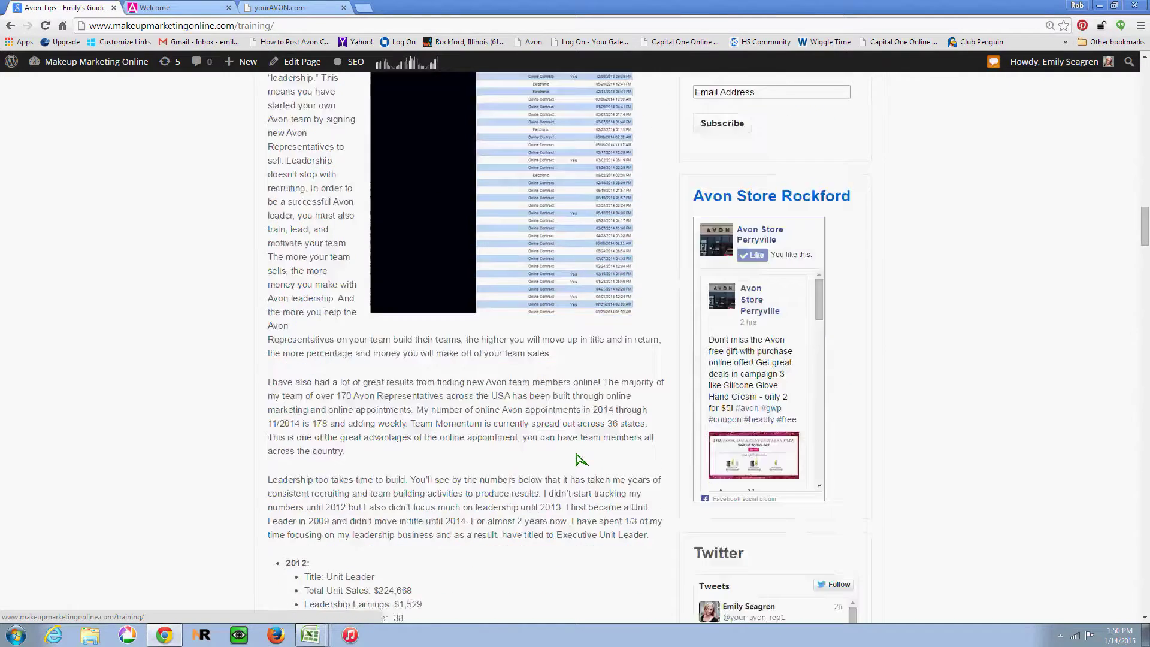
scroll(576, 459, "down", 10)
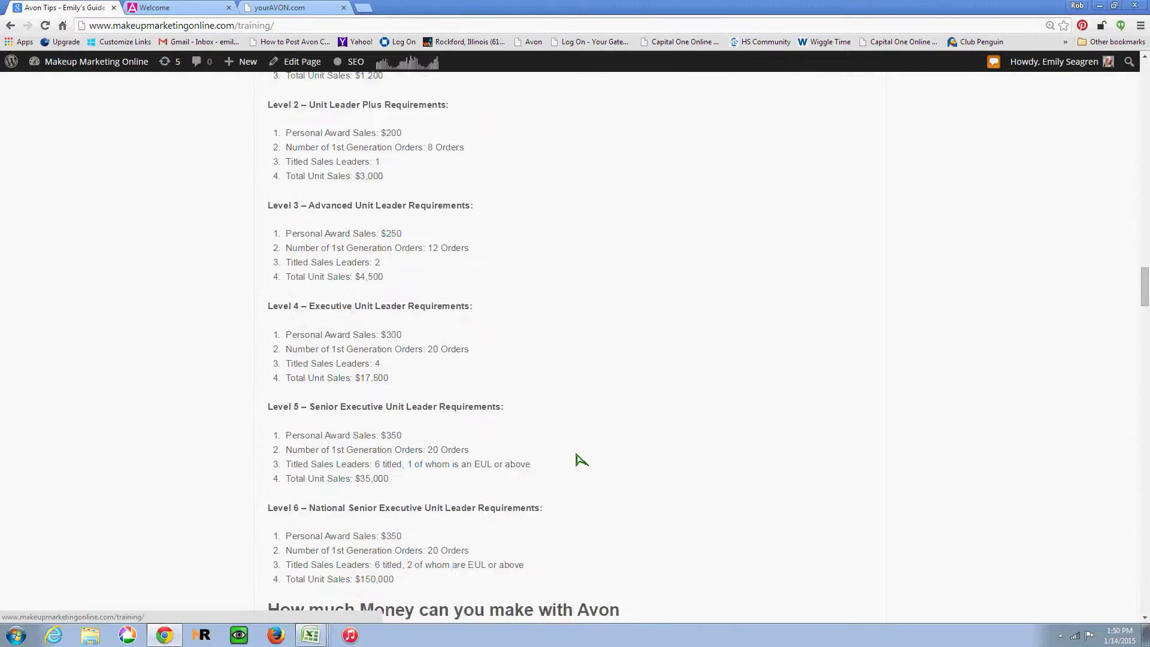
scroll(668, 492, "down", 20)
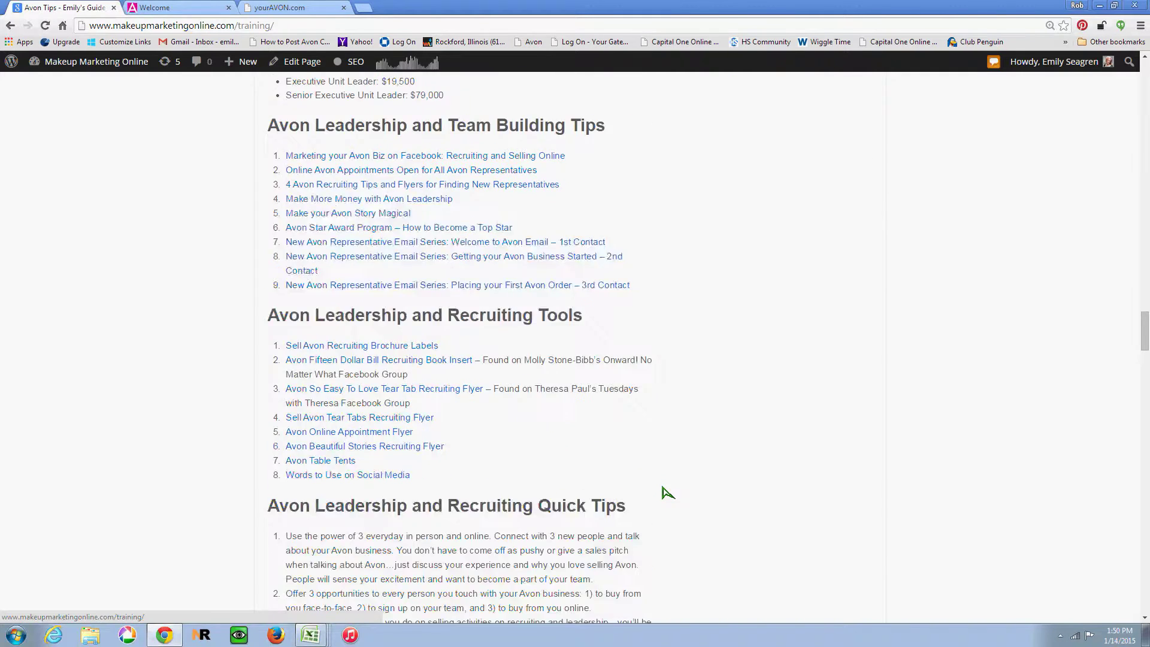
scroll(668, 492, "down", 6)
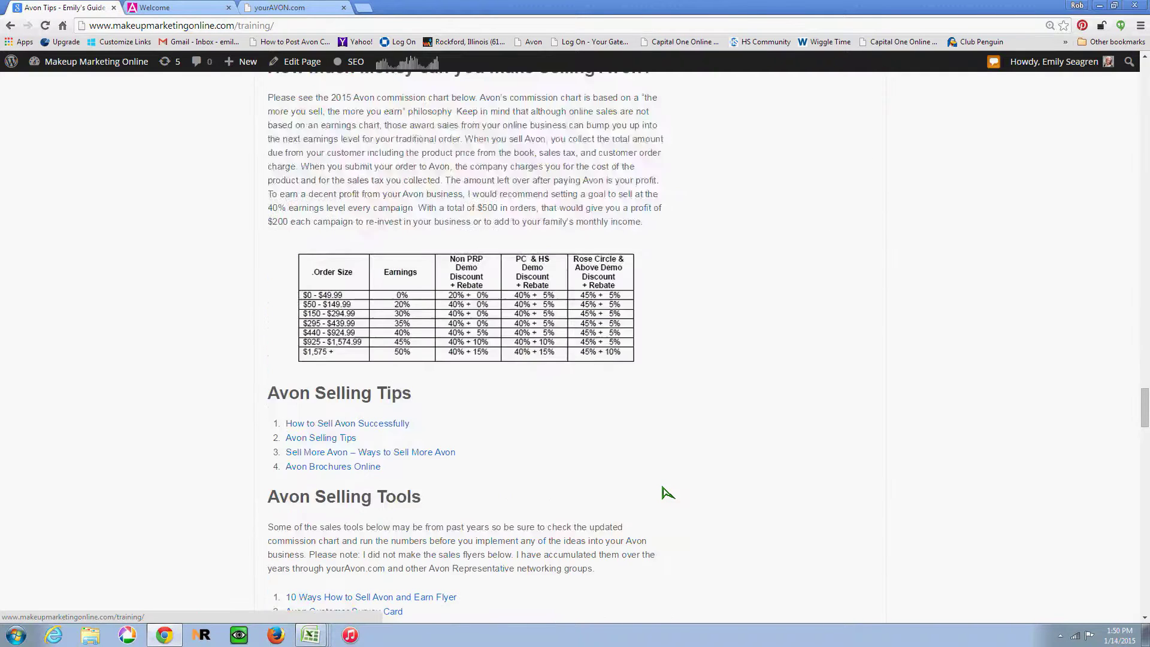
scroll(667, 492, "down", 5)
scroll(668, 492, "down", 14)
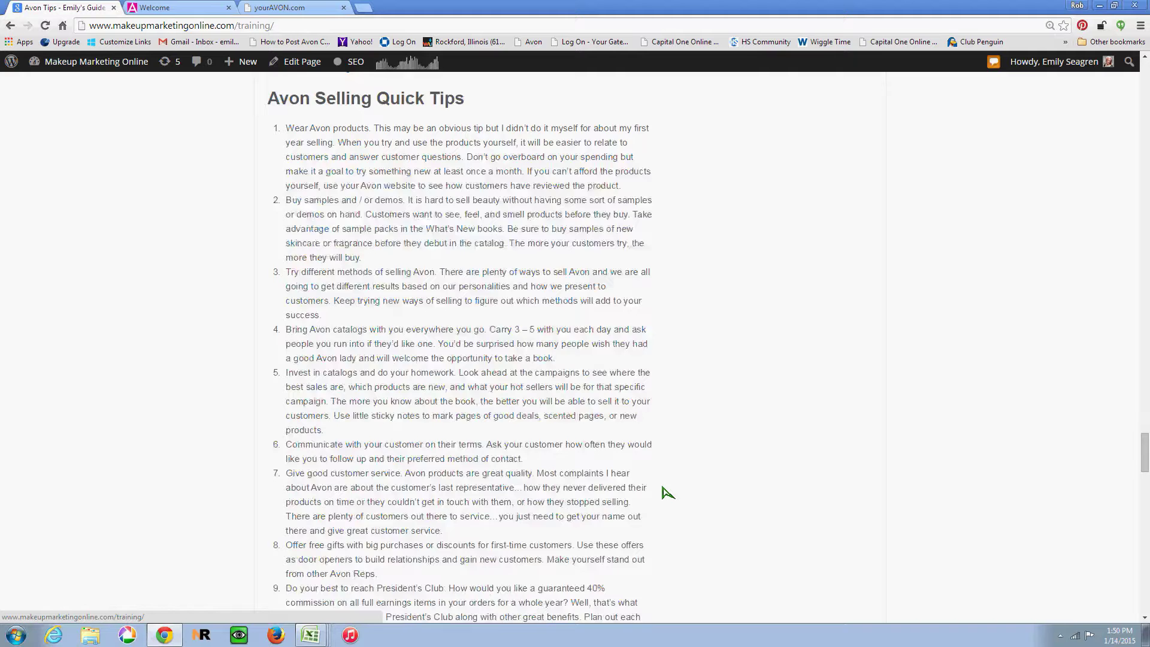
scroll(668, 492, "down", 2)
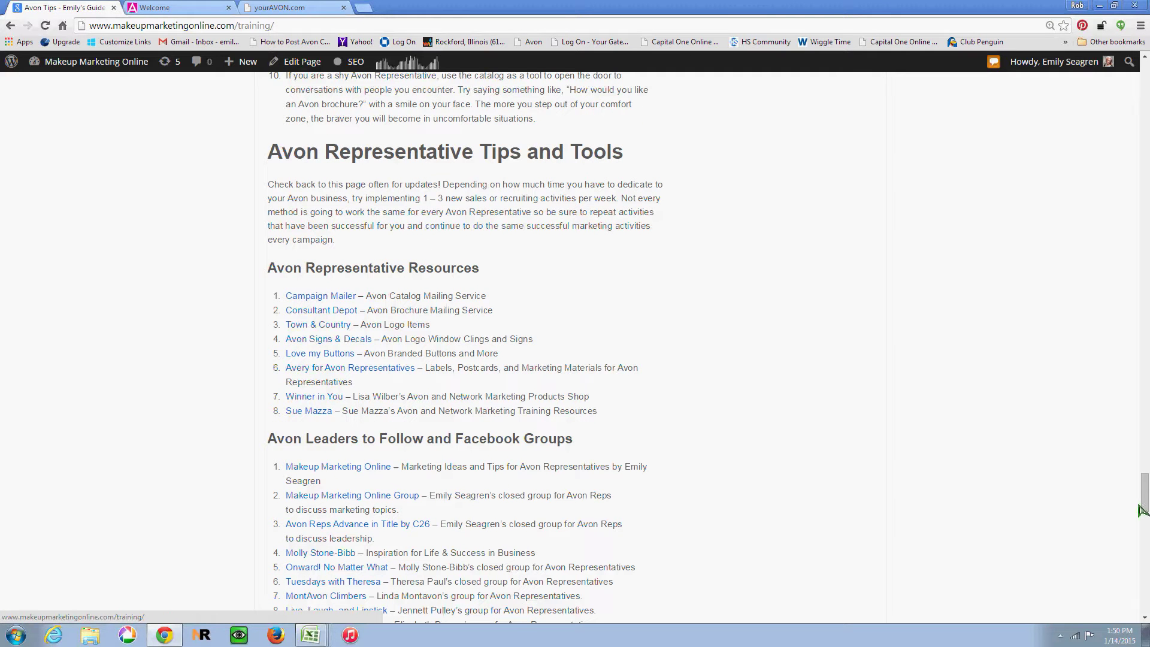
left_click_drag(1143, 509, 1144, 507)
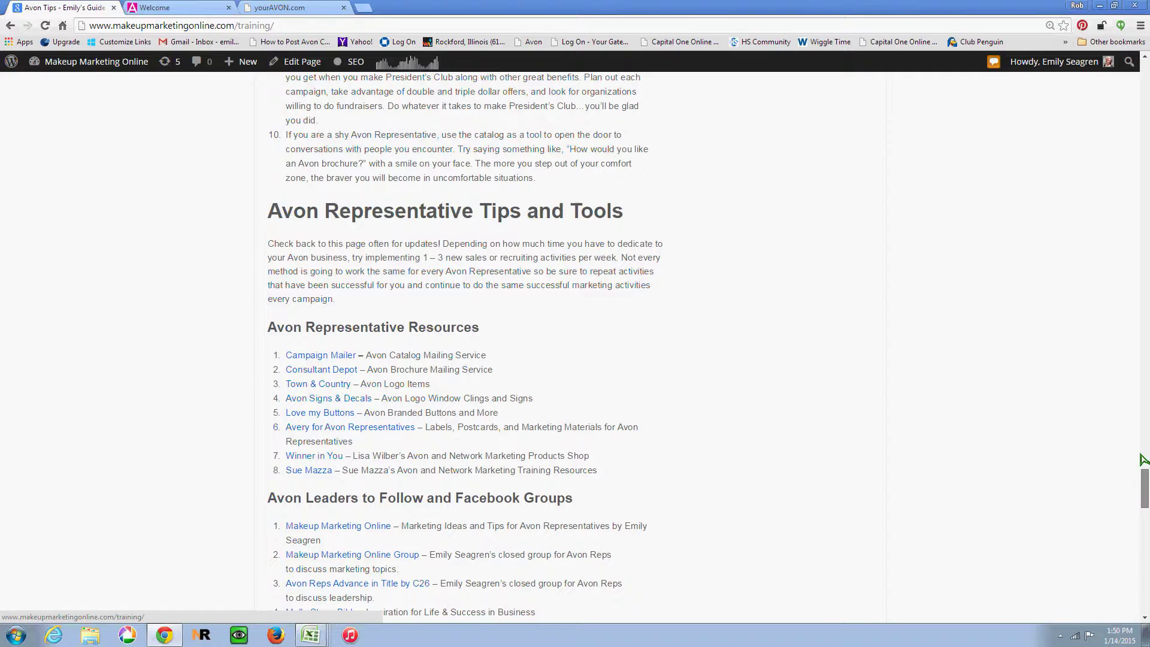
left_click_drag(1140, 459, 1142, 84)
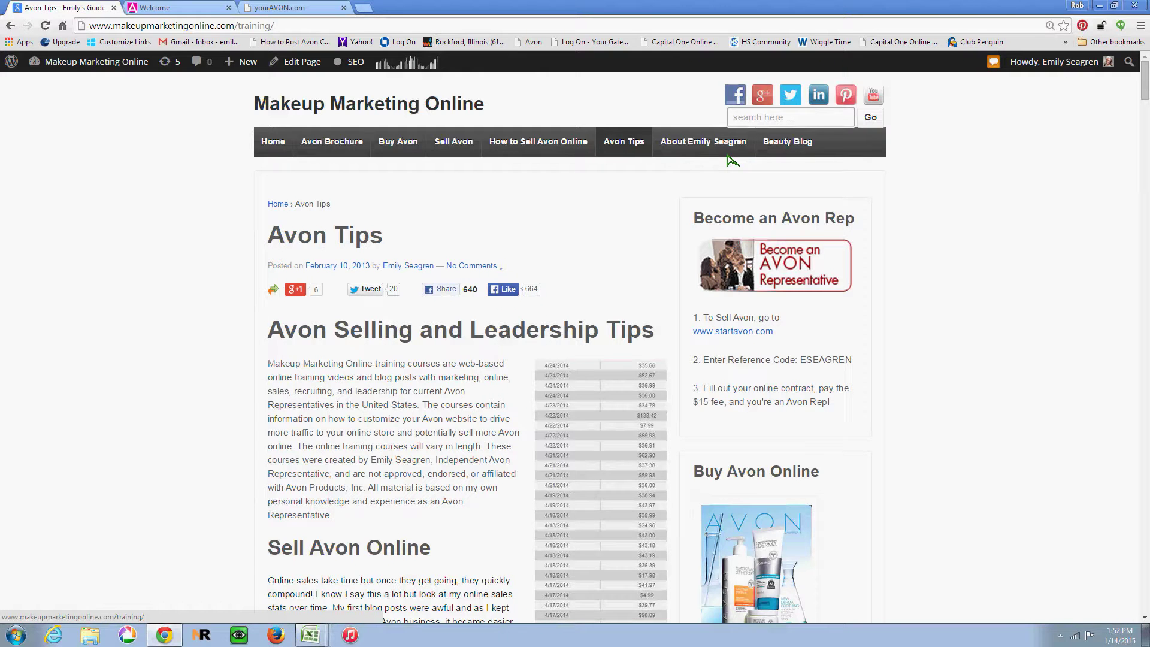
left_click(194, 8)
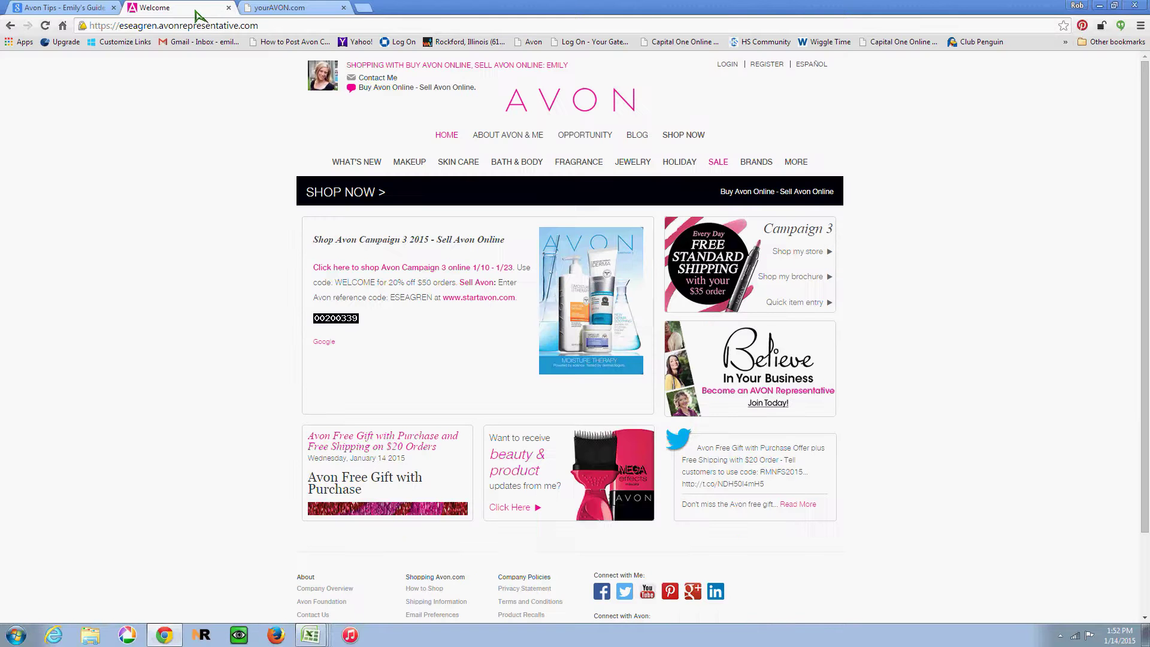
Step: Open the online brochure and bring the Campaign 03 Brochure cover back to front
left_click(569, 318)
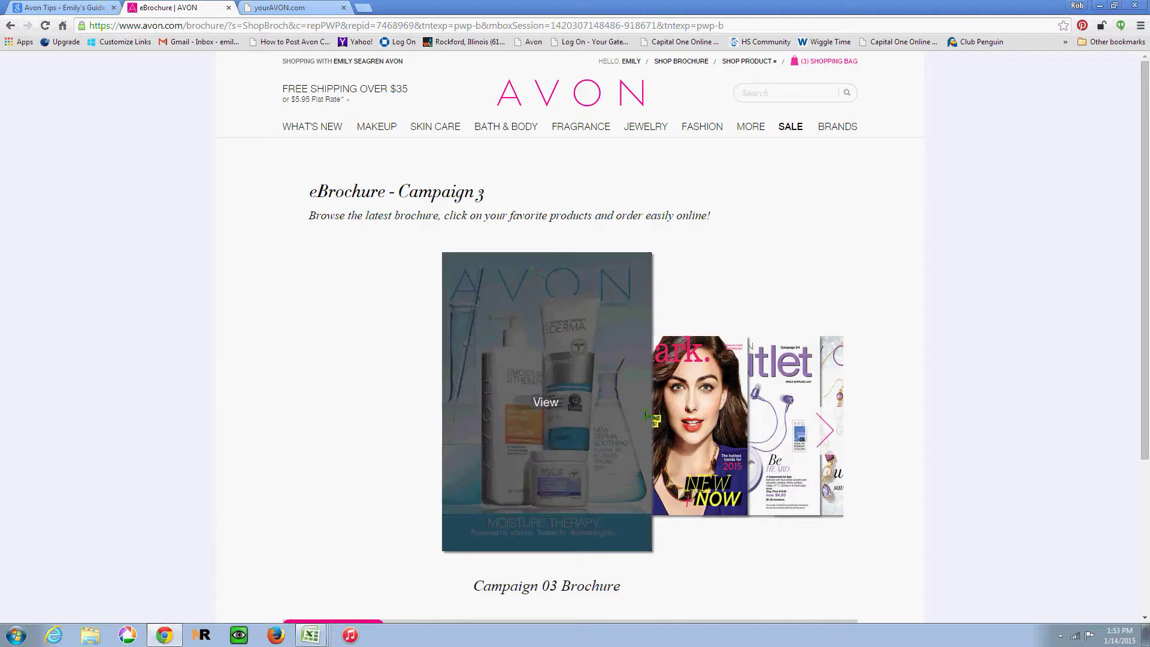
left_click(829, 436)
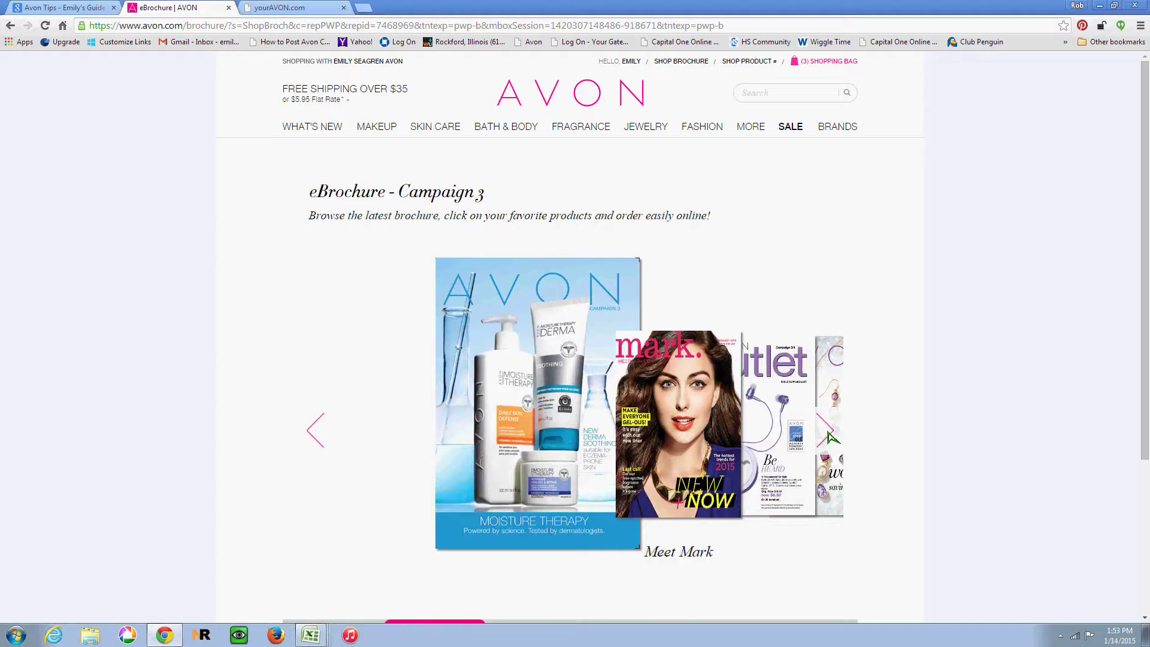
mouse_move(382, 62)
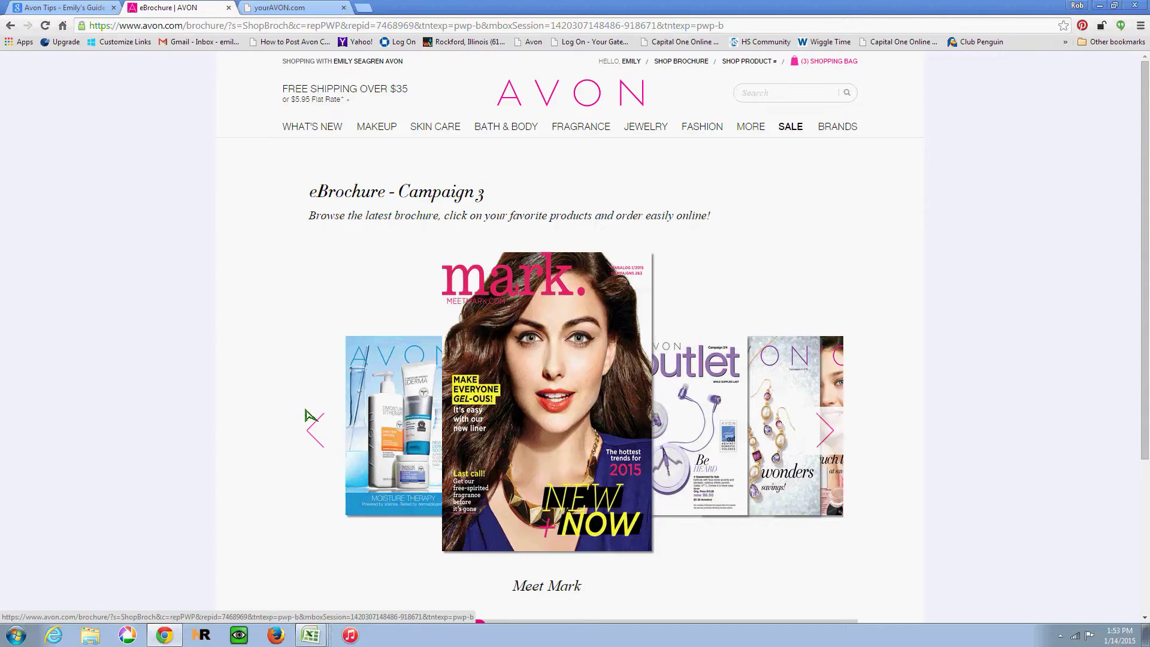
left_click(312, 427)
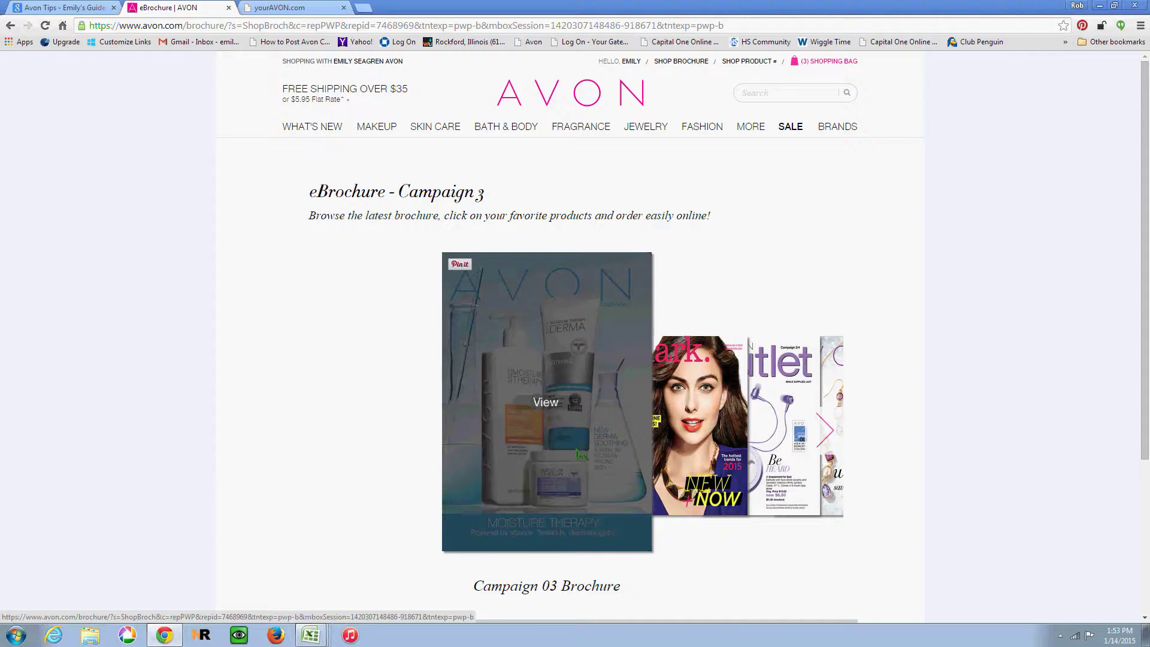
Step: Look over the Campaign 3 eBrochure page, then switch to the yourAVON.com page
scroll(590, 527, "down", 2)
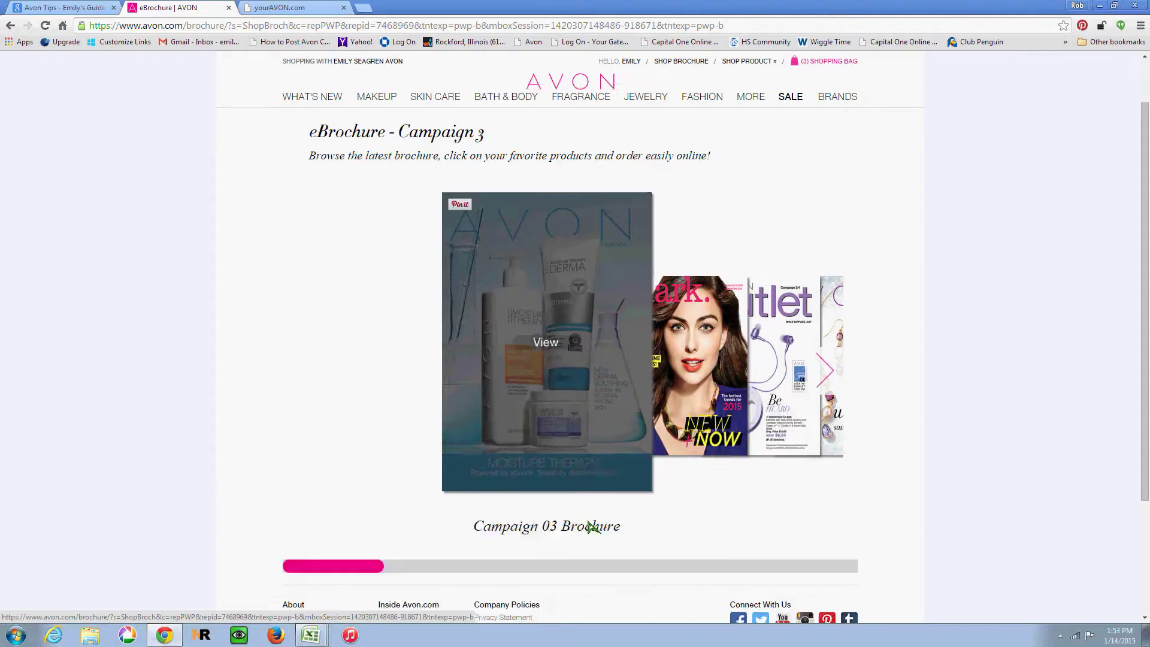
mouse_move(343, 65)
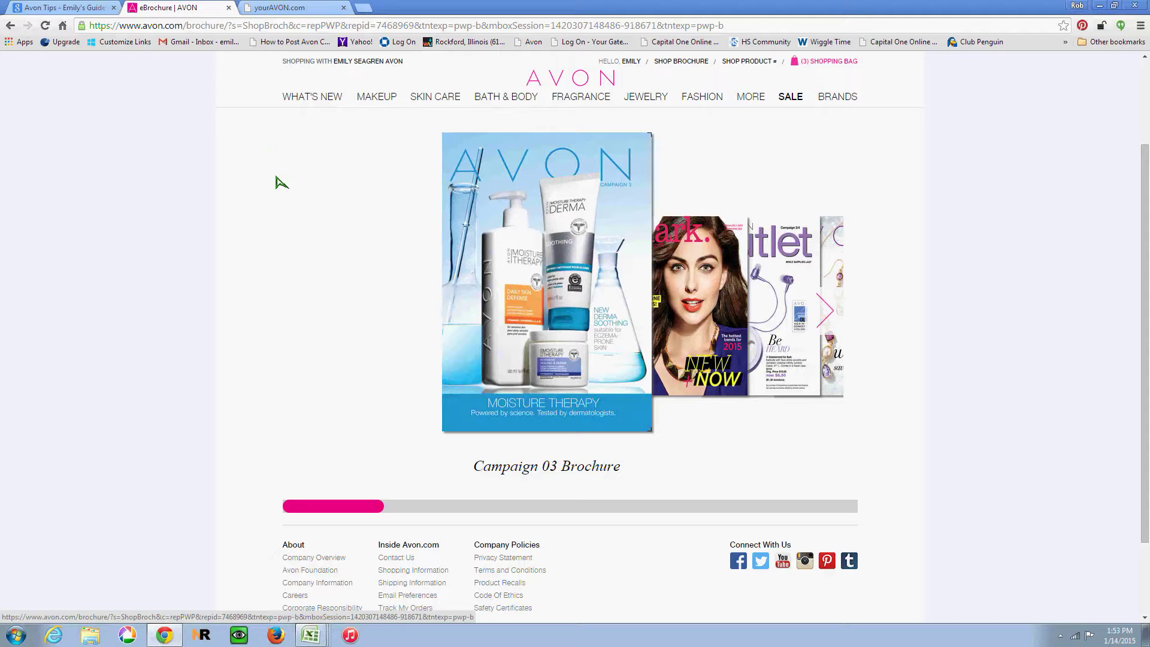
scroll(279, 181, "up", 2)
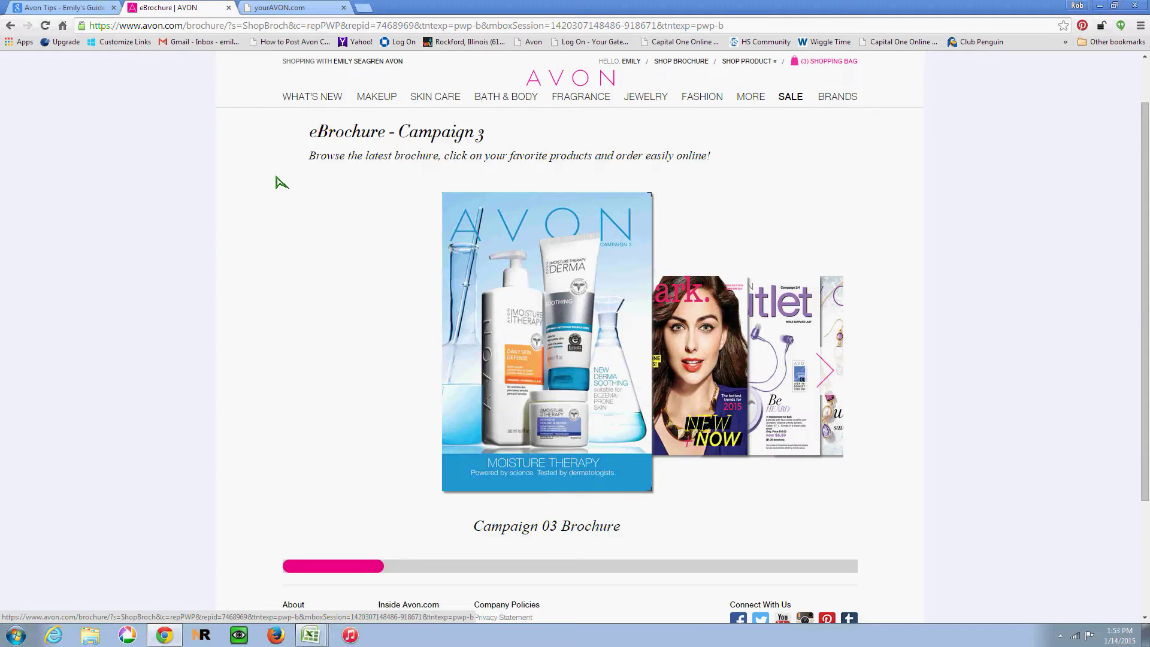
left_click(286, 8)
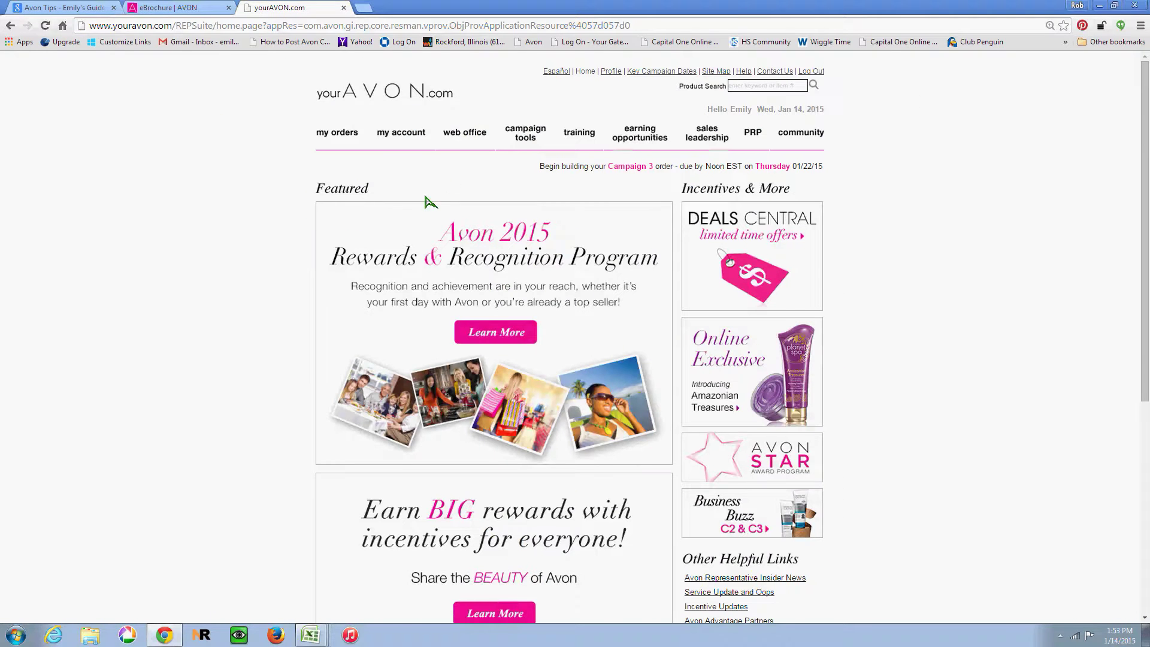
Step: Show the Key Campaign Dates page under my account, with the Campaign 3 order and shipping dates
left_click(416, 136)
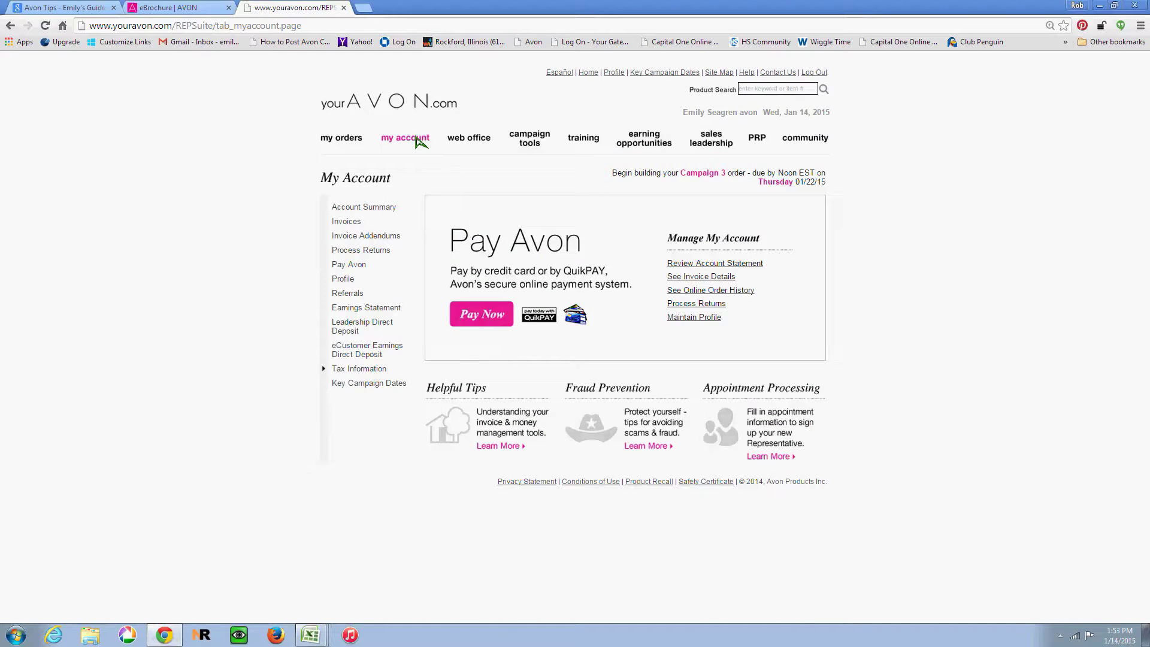
left_click(380, 383)
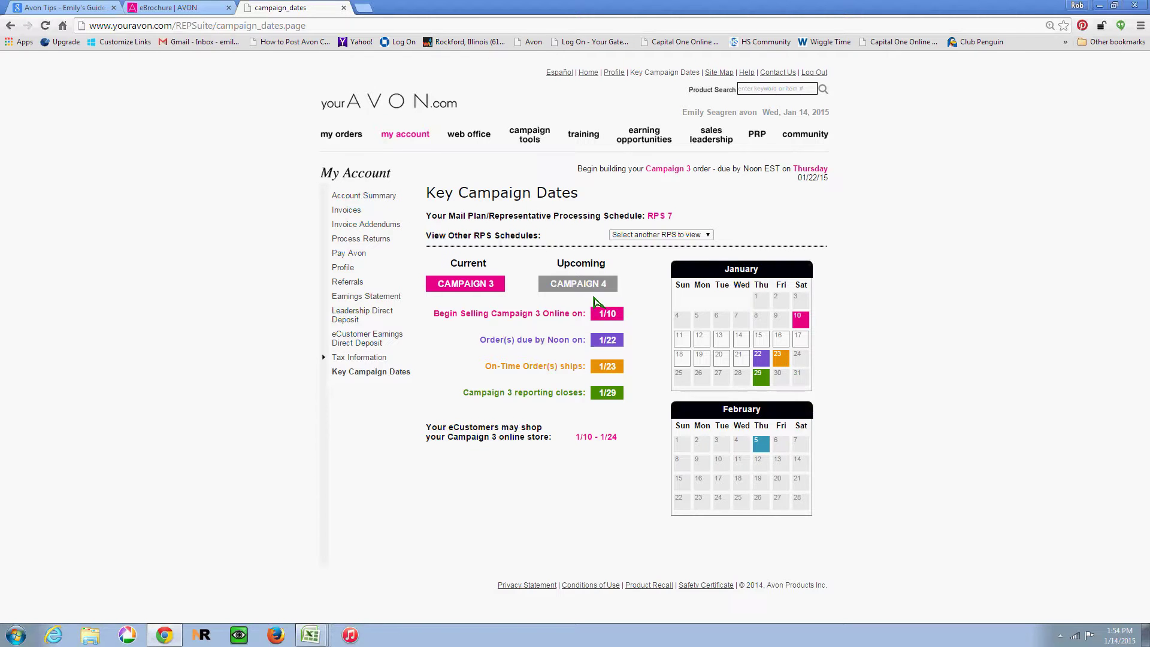
Step: Show the Campaign 4 dates and switch the schedule view to RPS 2
left_click(591, 284)
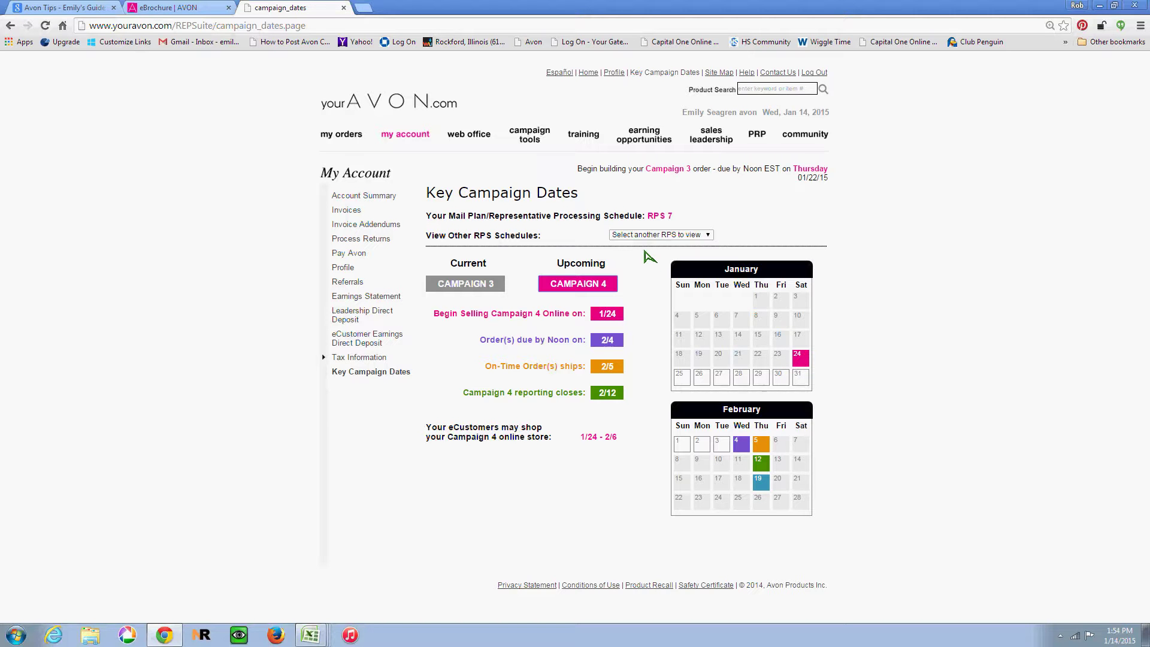
left_click(642, 236)
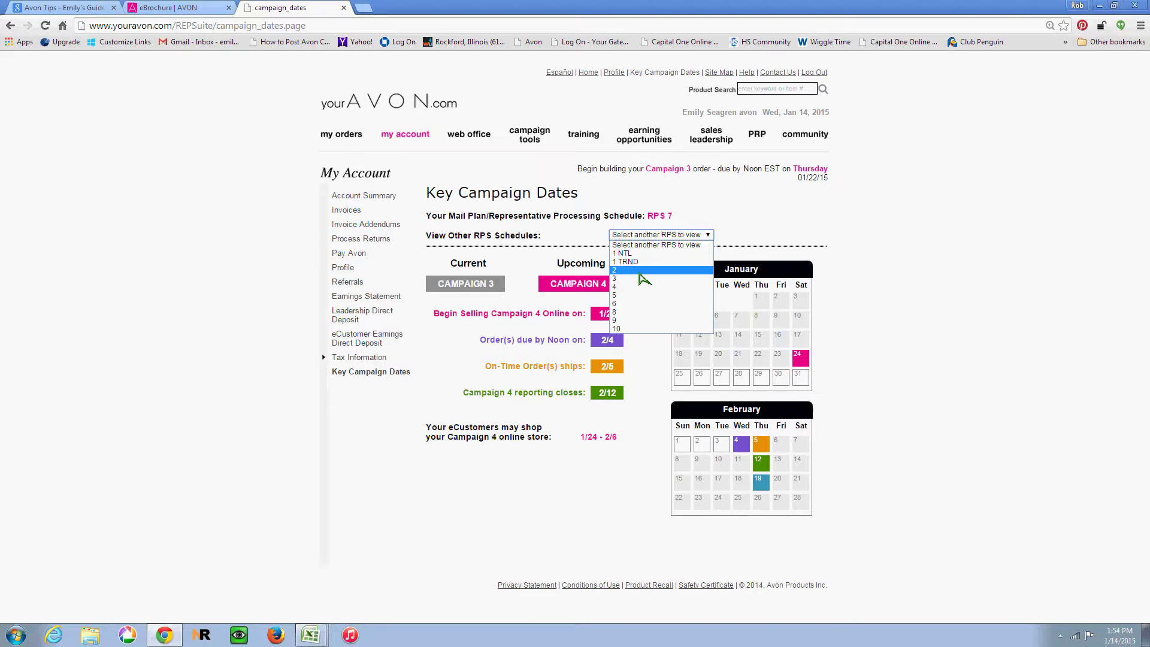
left_click(641, 272)
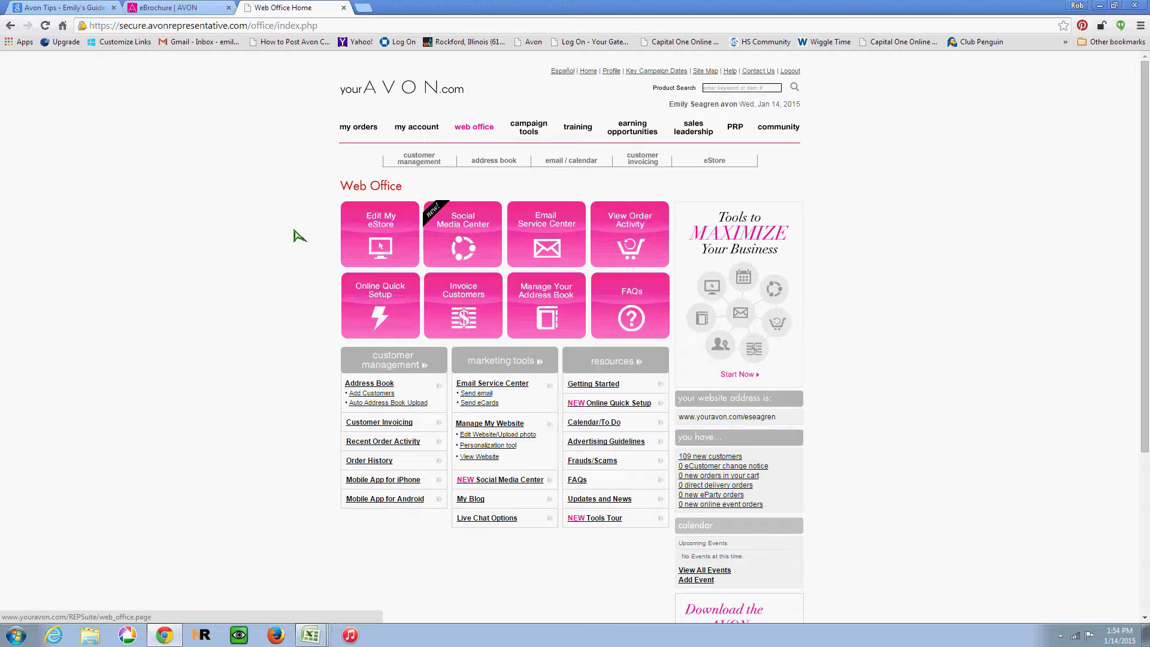
Step: Open the eStore editor and edit the 'Shop Avon Campaign 3 2015' personal message block
mouse_move(714, 166)
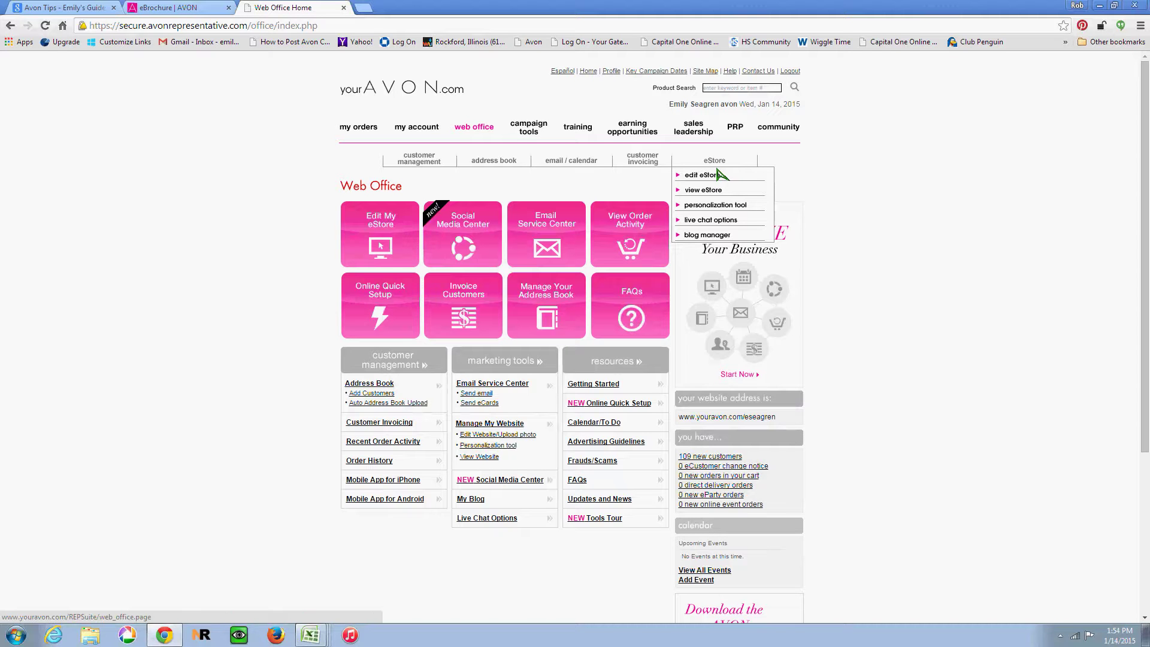
left_click(716, 174)
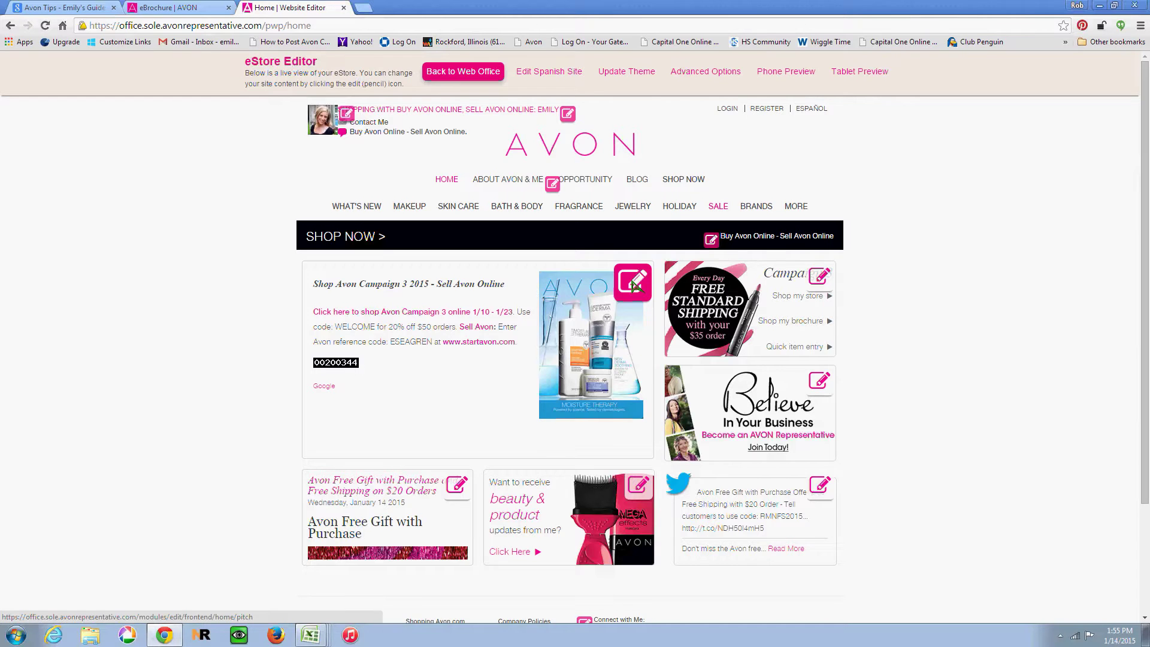
left_click(635, 286)
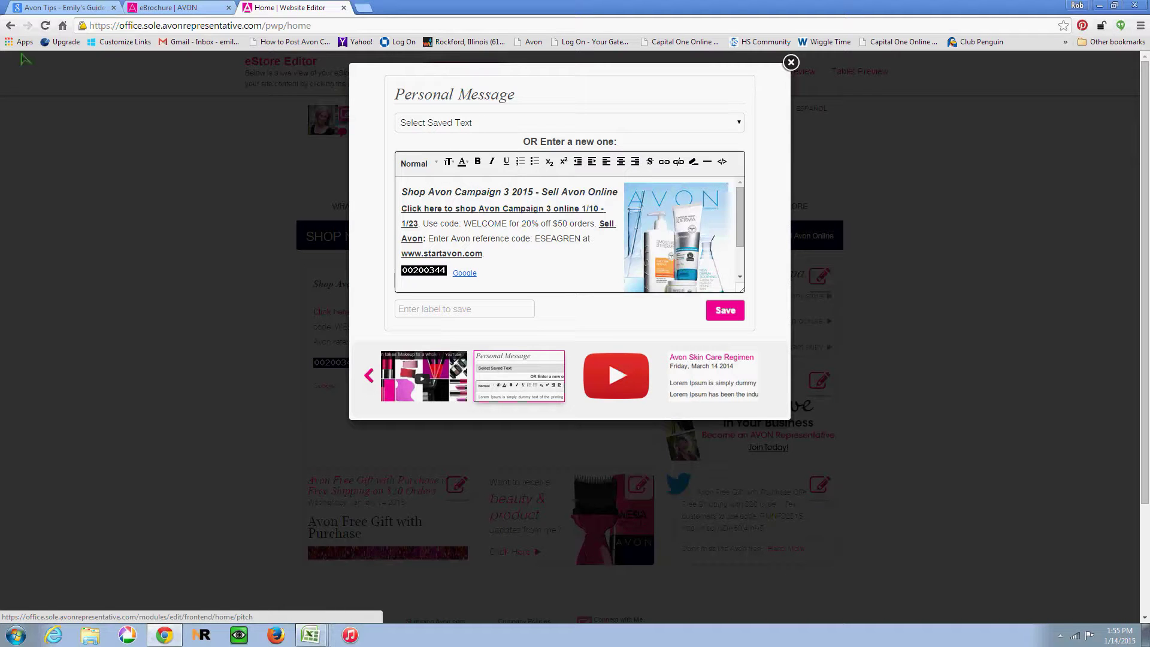
Step: Search the Avon Tips guide site for 'how to post avon brochure'
left_click(63, 7)
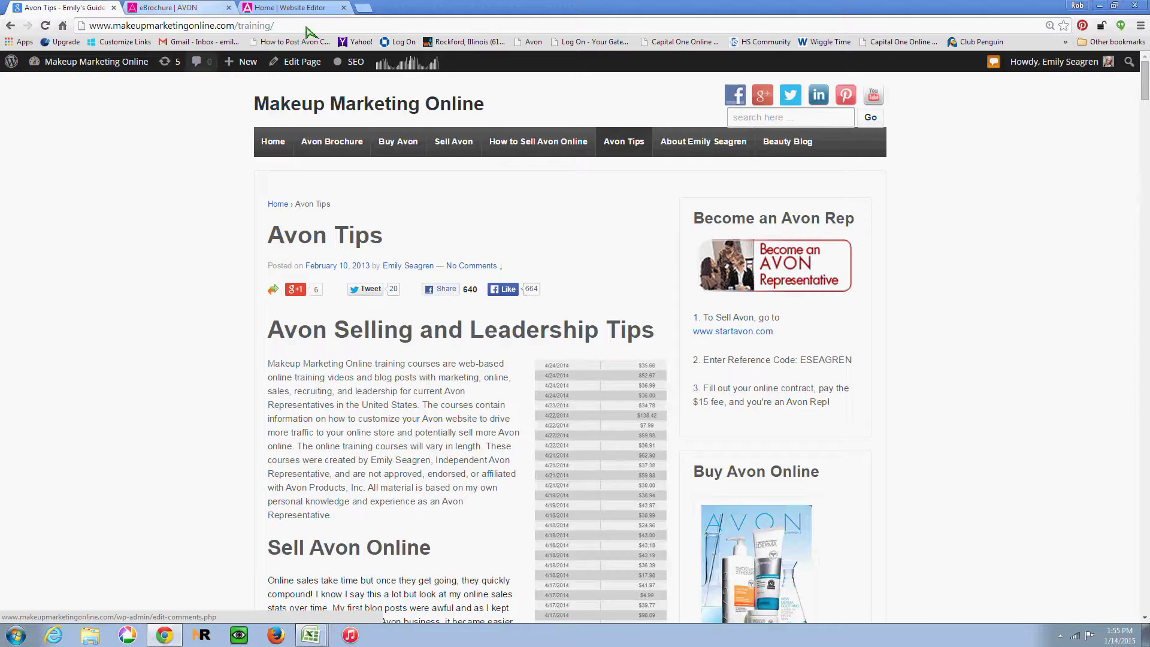
left_click(749, 120)
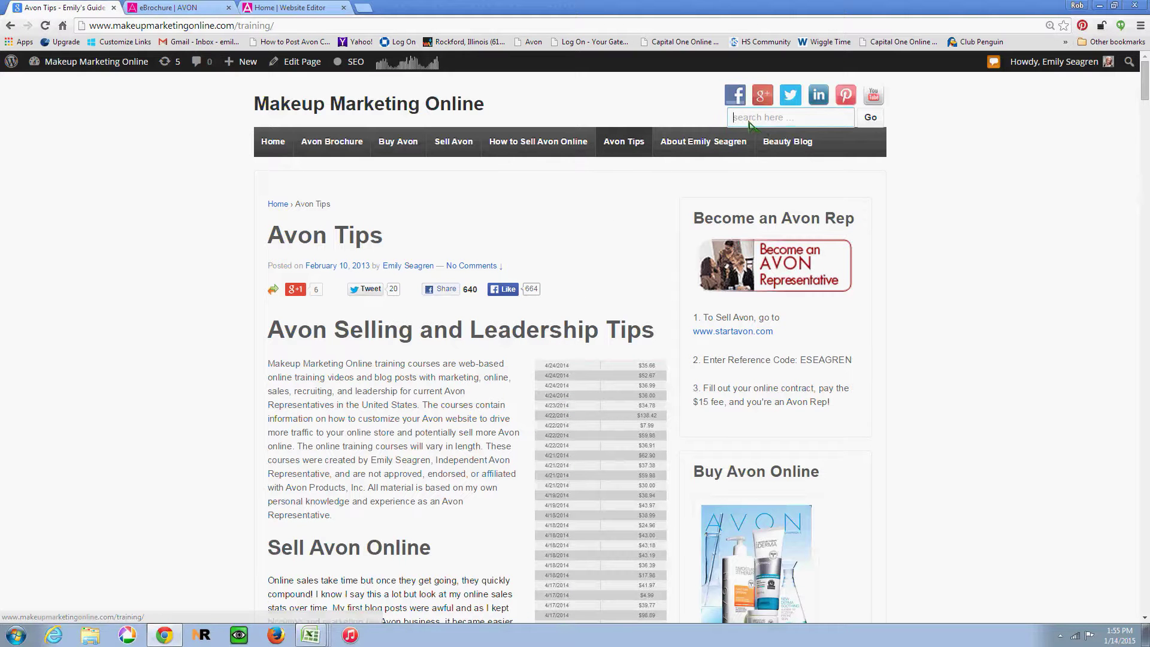
type("how to post")
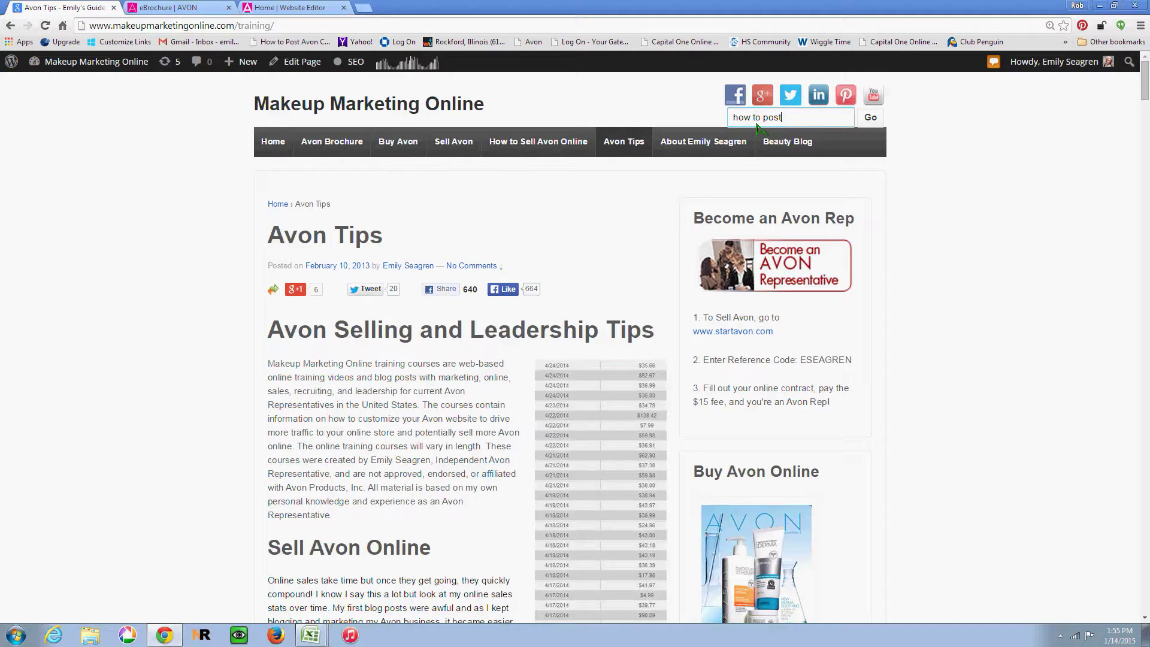
type(" avon brochure")
key("Return")
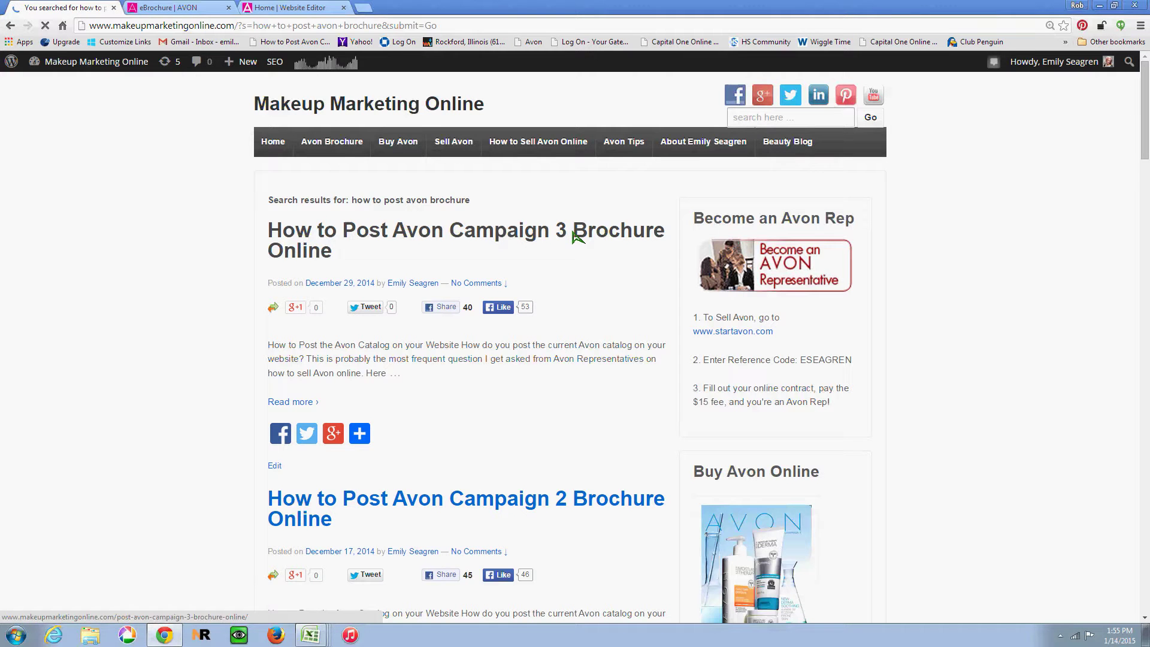
Step: Open and read through the Campaign 3 brochure posting guide
left_click(575, 236)
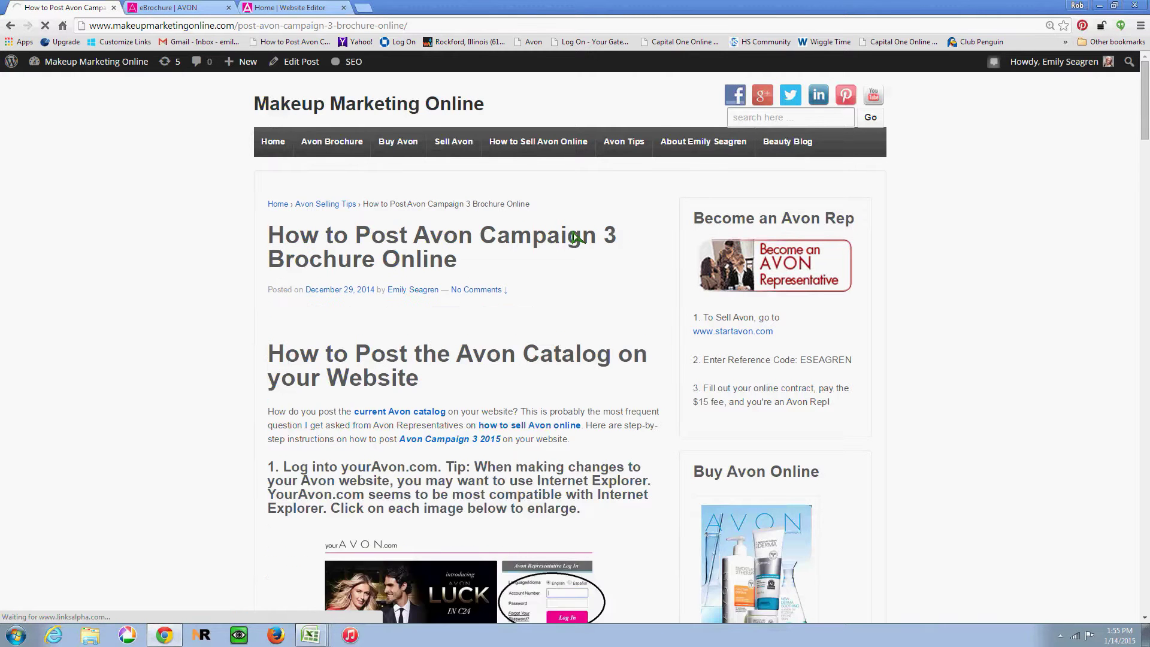
scroll(573, 236, "down", 1)
scroll(575, 236, "down", 20)
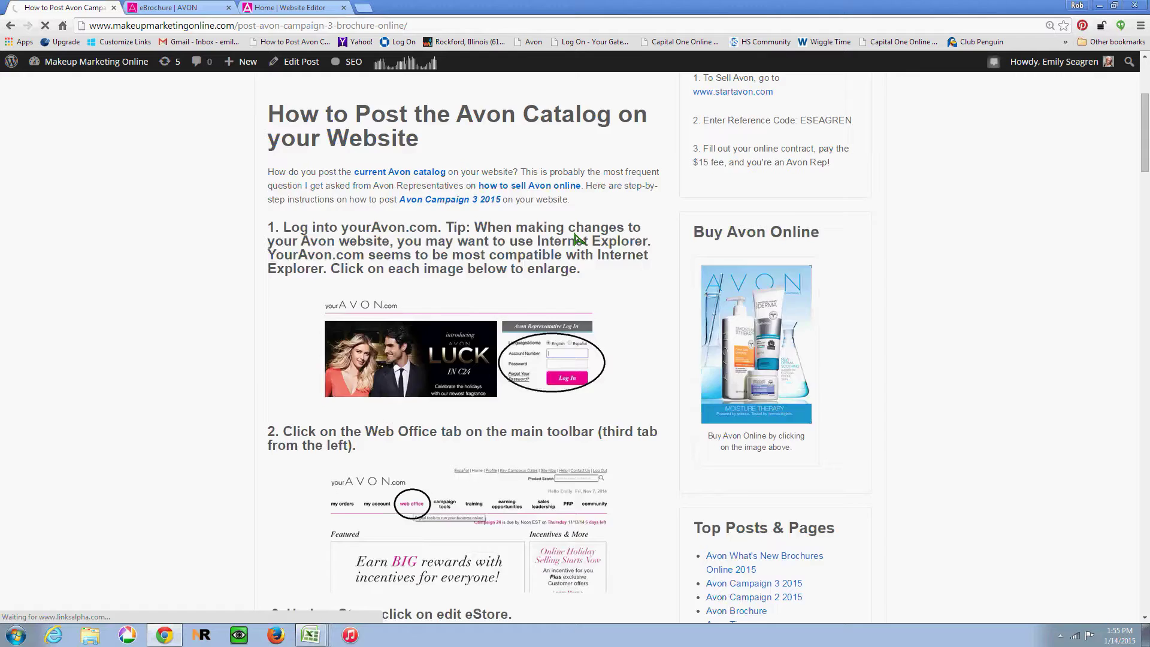
scroll(574, 236, "down", 15)
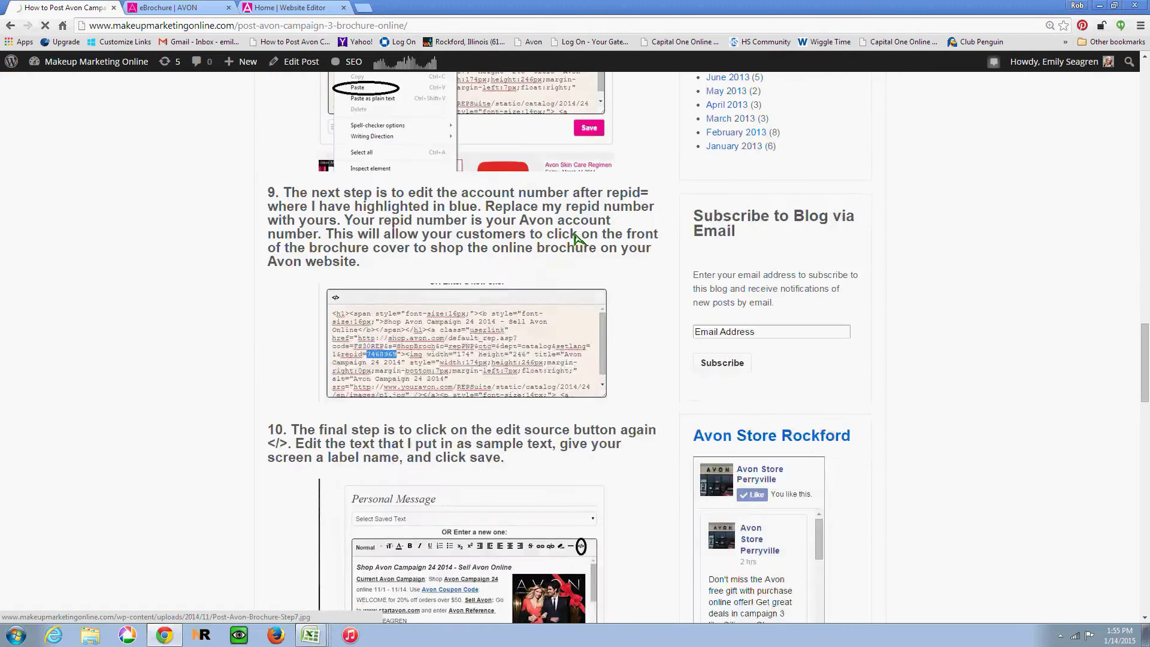
scroll(430, 211, "up", 1)
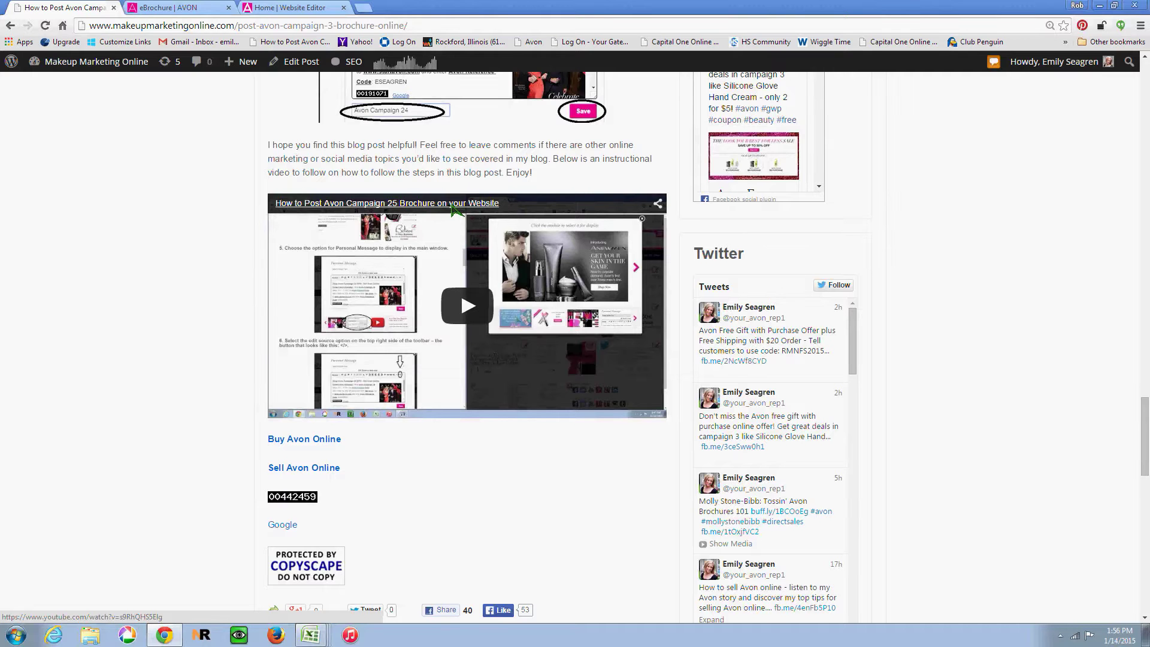
Step: Return to the 'Home | Website Editor' tab showing the Campaign 3 Personal Message editor
left_click(280, 7)
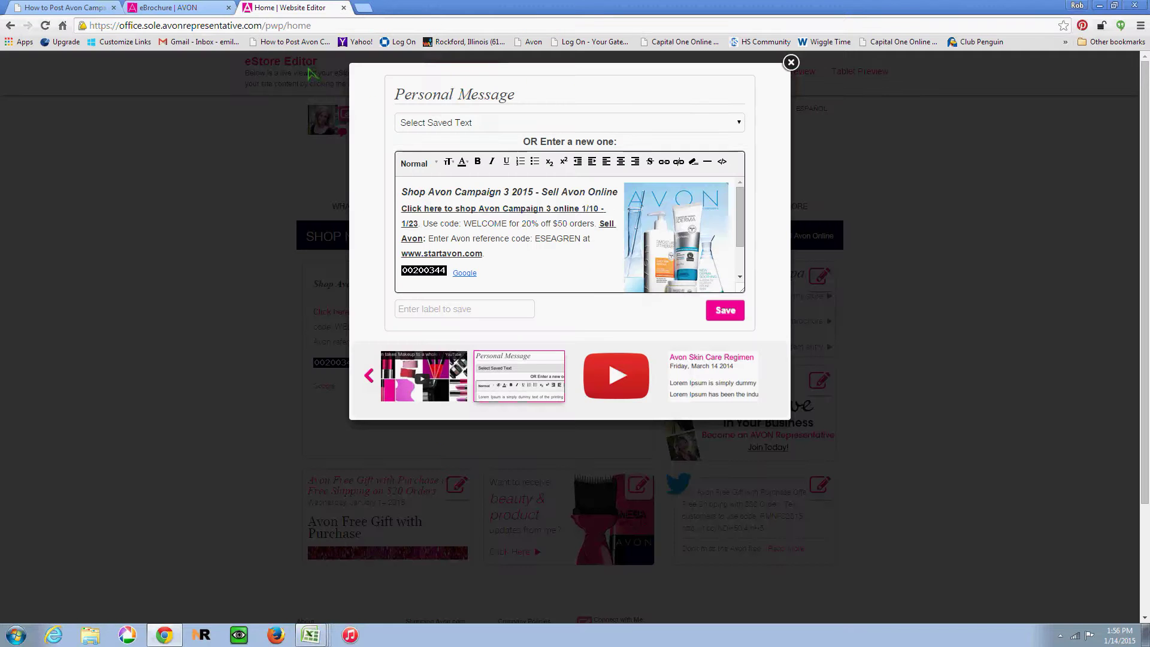
Step: In the HTML source, change the image path's catalog number from 2015/03 to 2015/04
left_click(722, 162)
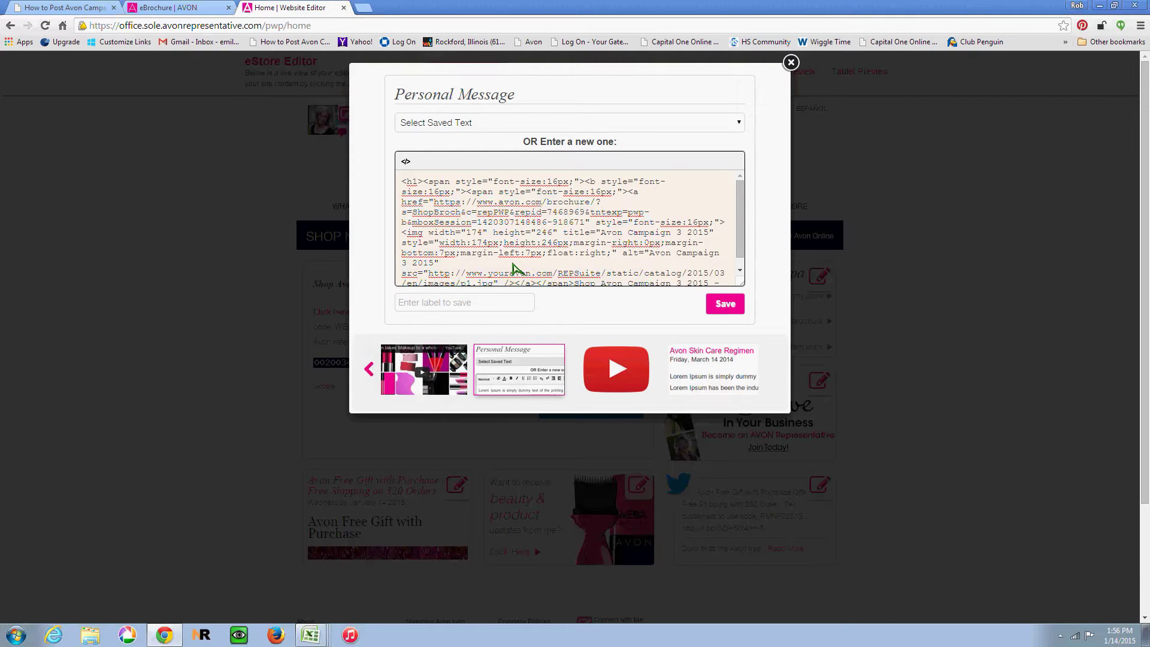
key("Up")
key("Right")
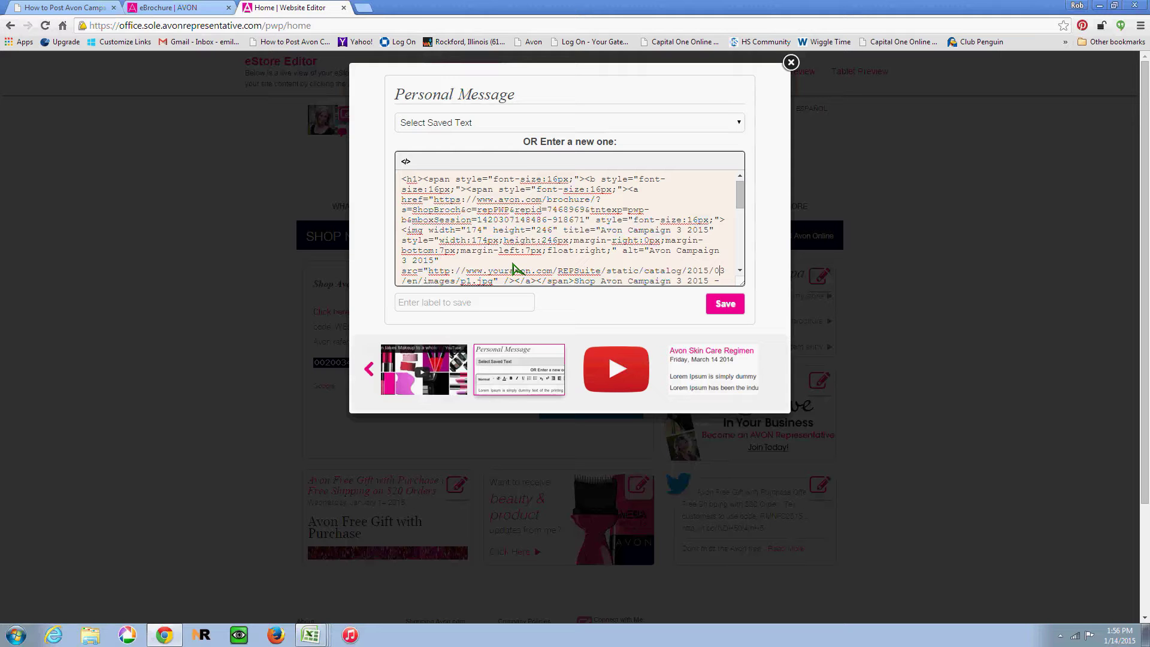
key("Delete")
type("4")
Step: Leave source view and label the message 'Avon Campaign 4'
left_click(405, 162)
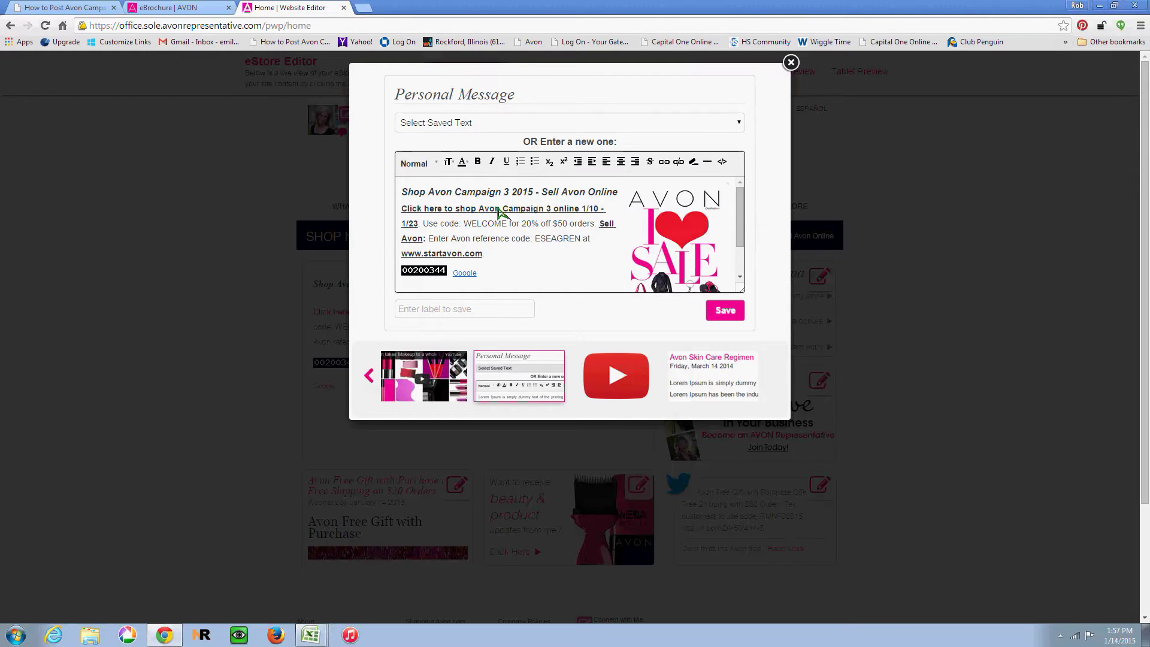
left_click(446, 310)
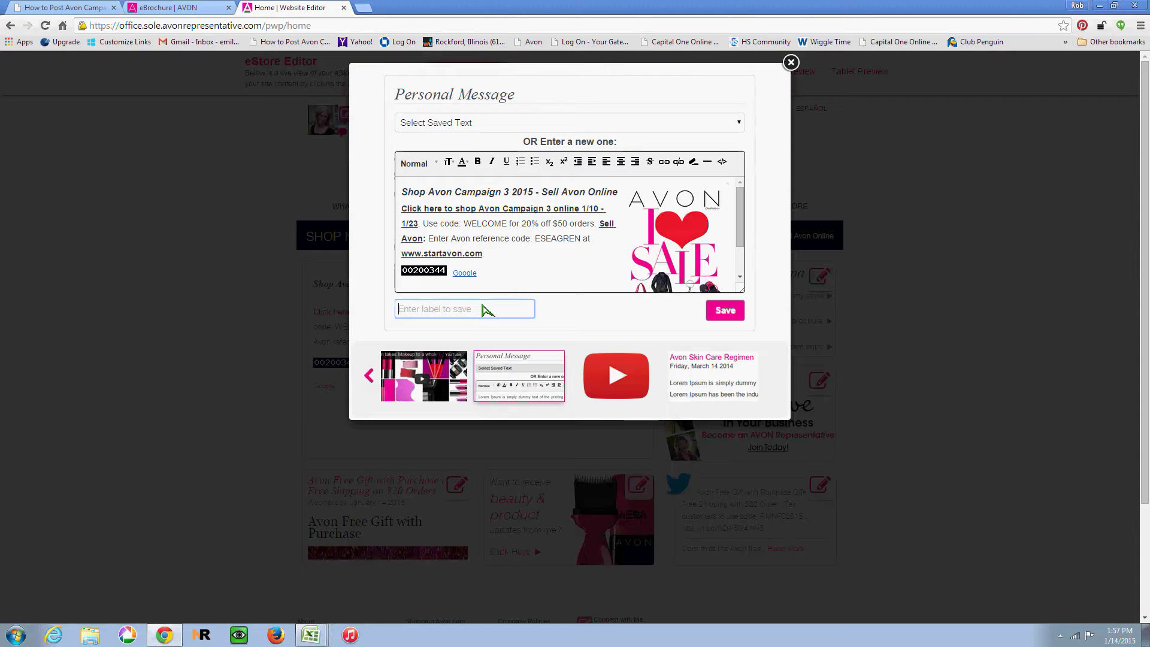
type("Avon Campaign 4")
scroll(551, 270, "down", 2)
scroll(551, 271, "up", 2)
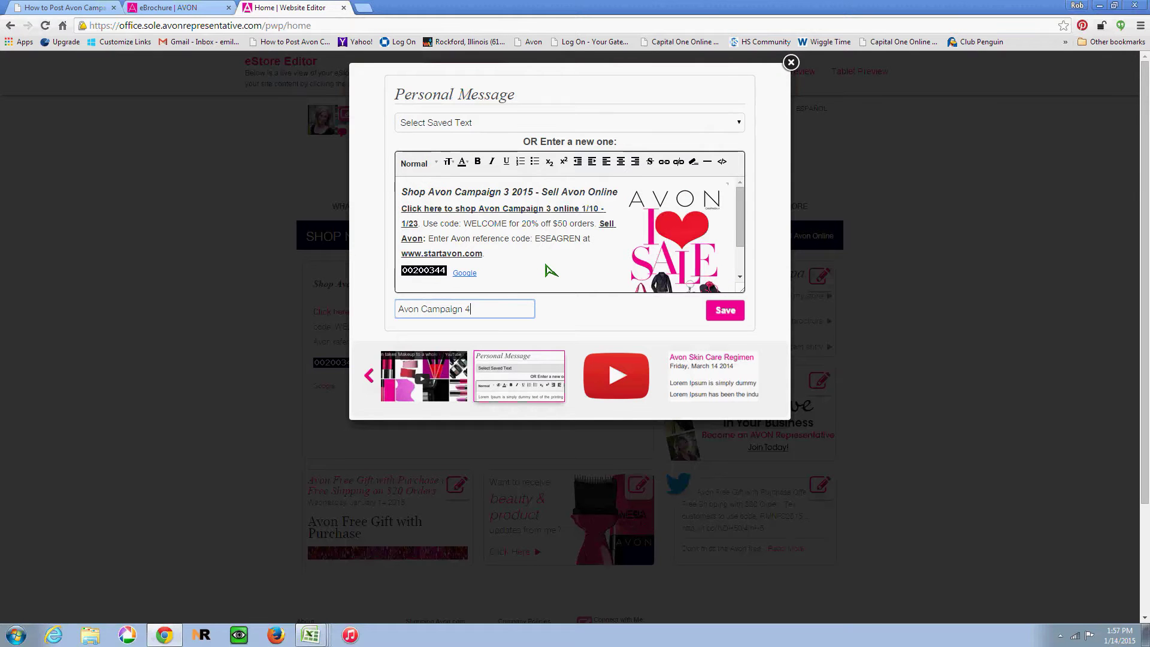